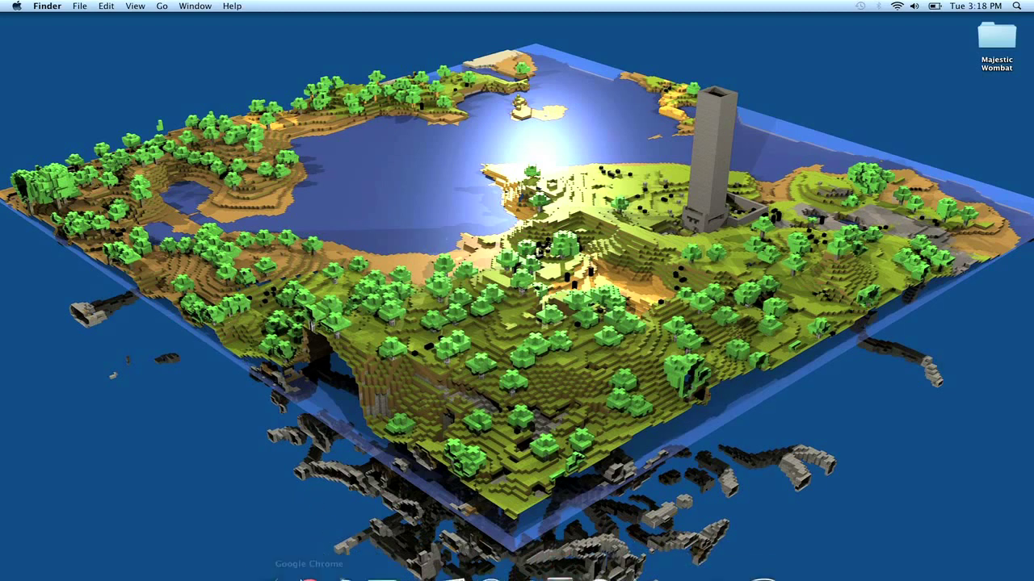
# Step: Switch to Google Chrome, search the web for "optifine" and open the Minecraft Forum topic for OptiFine HD_B 1.8.1
pyautogui.click(309, 558)
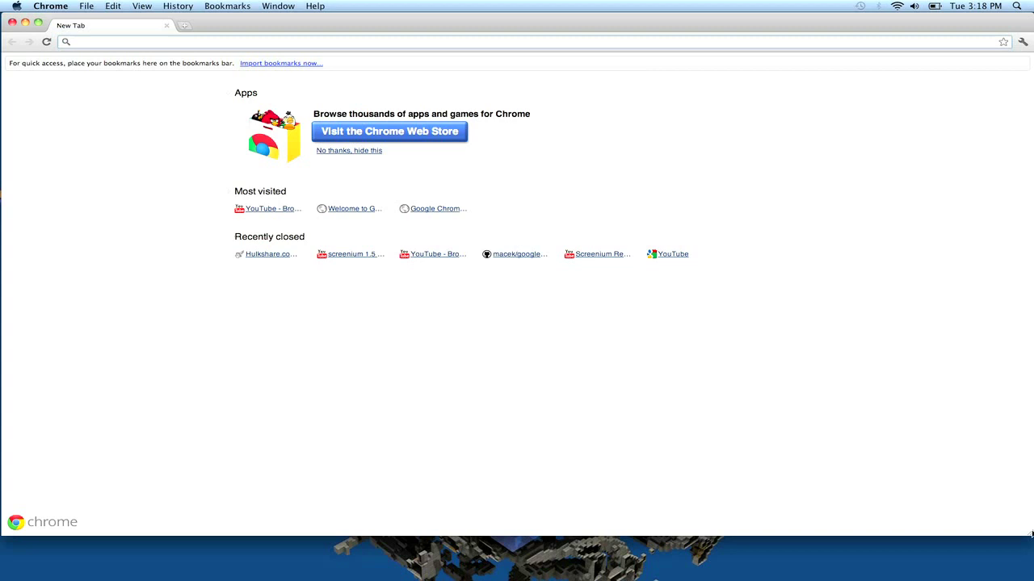
pyautogui.moveTo(1031, 532); pyautogui.dragTo(1031, 580)
pyautogui.click(100, 38)
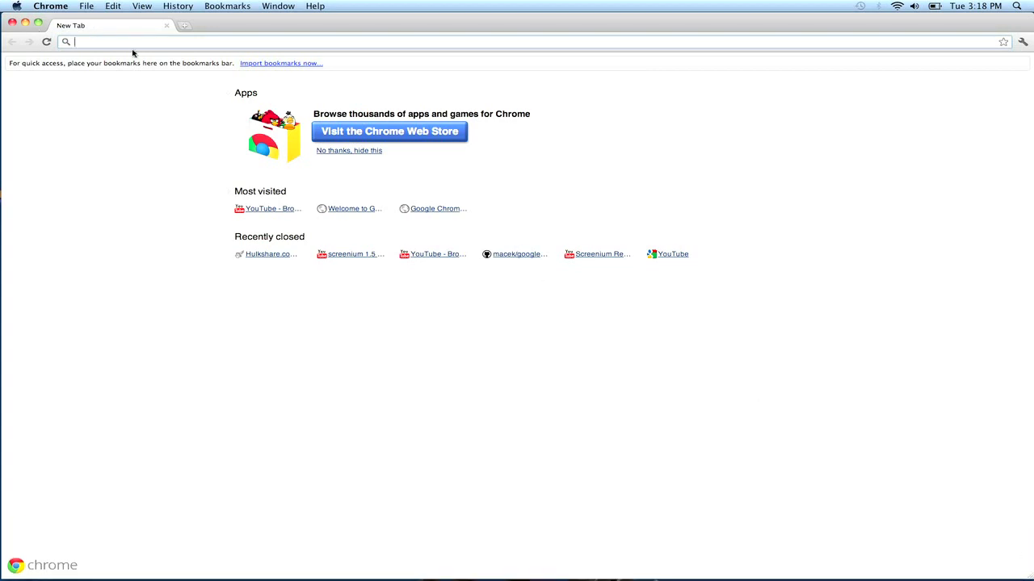
pyautogui.write('optifine')
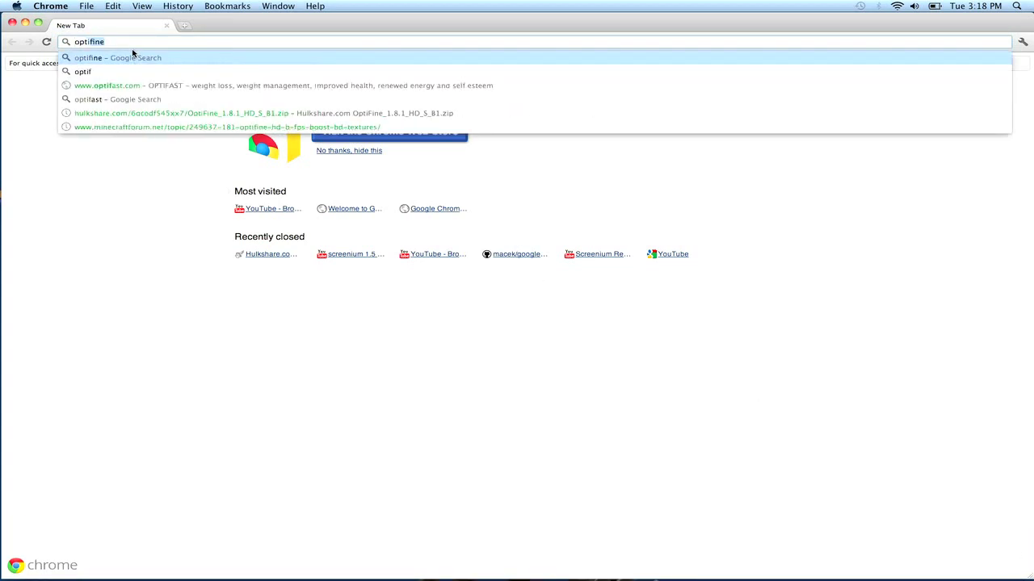
pyautogui.press('Return')
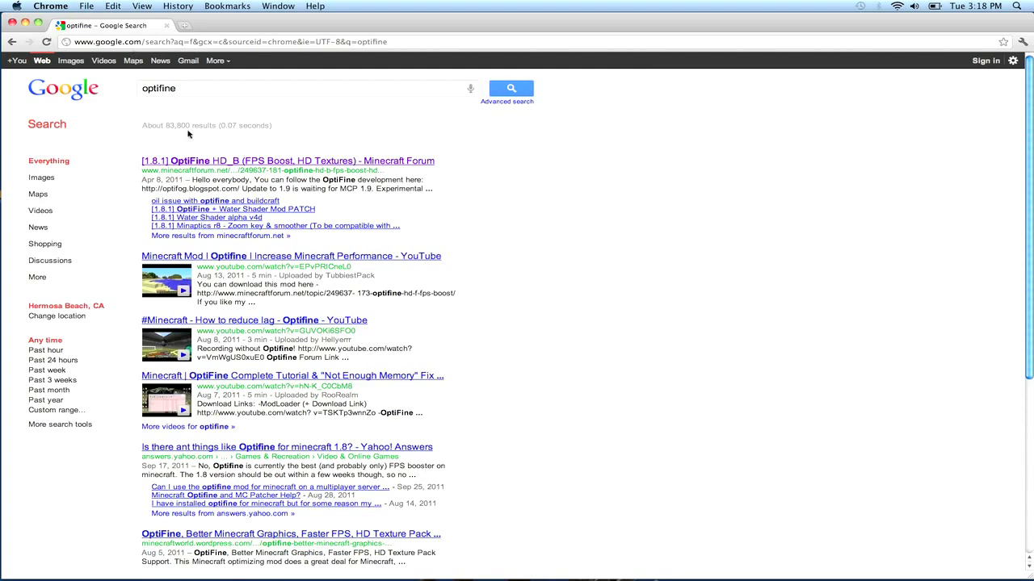
pyautogui.click(208, 163)
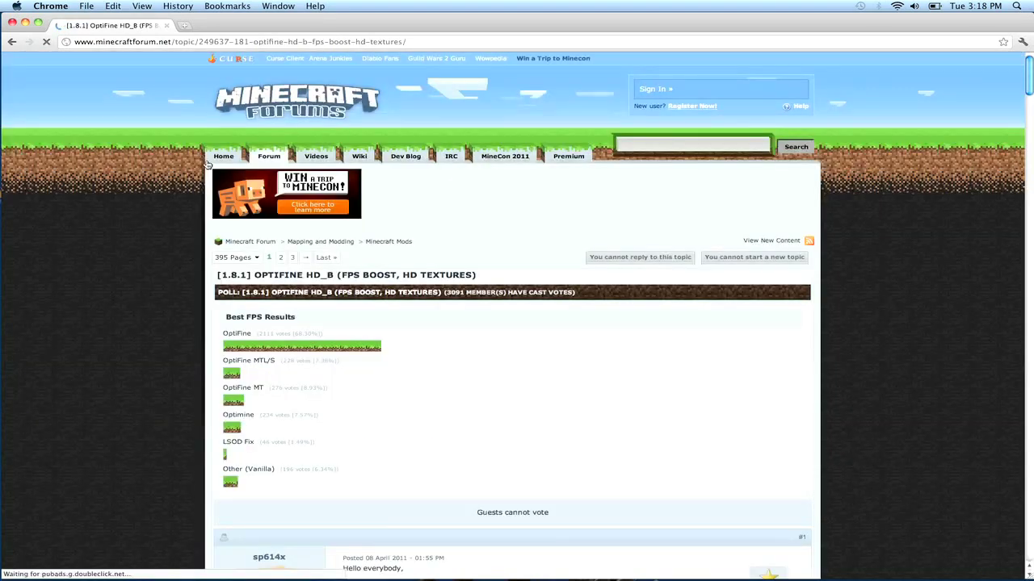
# Step: Look over the OptiFine 1.8.1 editions described in the first post, from Classic through Smooth to MultiThreaded
pyautogui.scroll(-1, 46, 290)
pyautogui.scroll(-10, 46, 290)
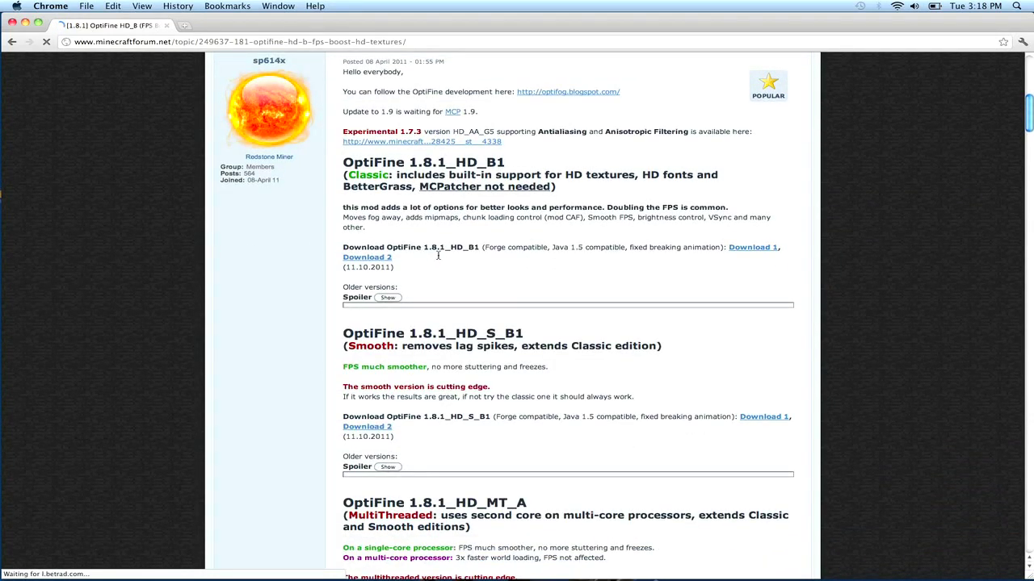
pyautogui.moveTo(438, 255); pyautogui.dragTo(414, 241)
pyautogui.click(418, 240)
pyautogui.moveTo(342, 163); pyautogui.dragTo(602, 194)
pyautogui.click(605, 194)
pyautogui.scroll(-1, 589, 230)
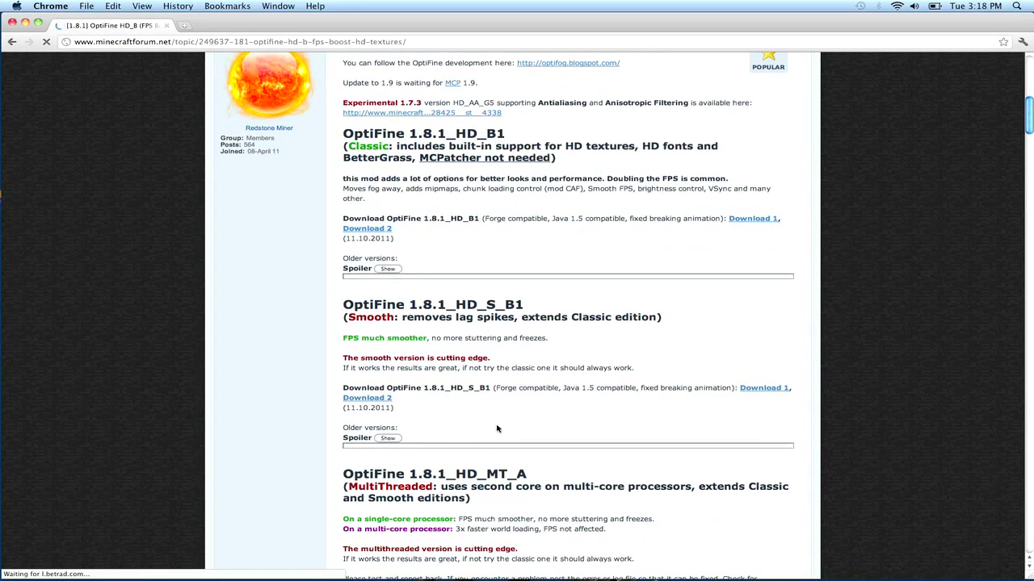
pyautogui.scroll(-1, 497, 429)
pyautogui.moveTo(481, 475); pyautogui.dragTo(330, 448)
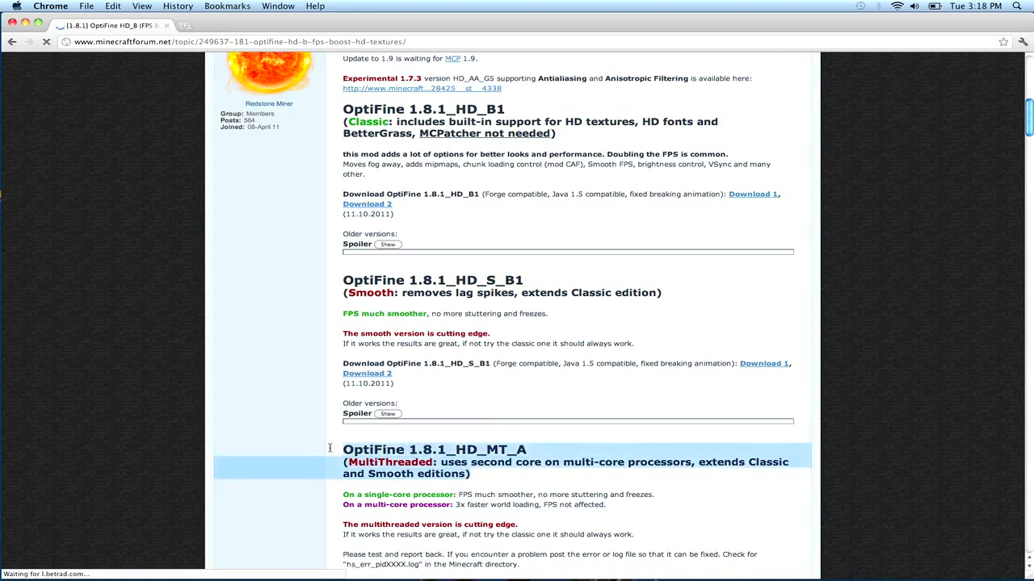
pyautogui.click(329, 448)
pyautogui.moveTo(602, 472); pyautogui.dragTo(498, 441)
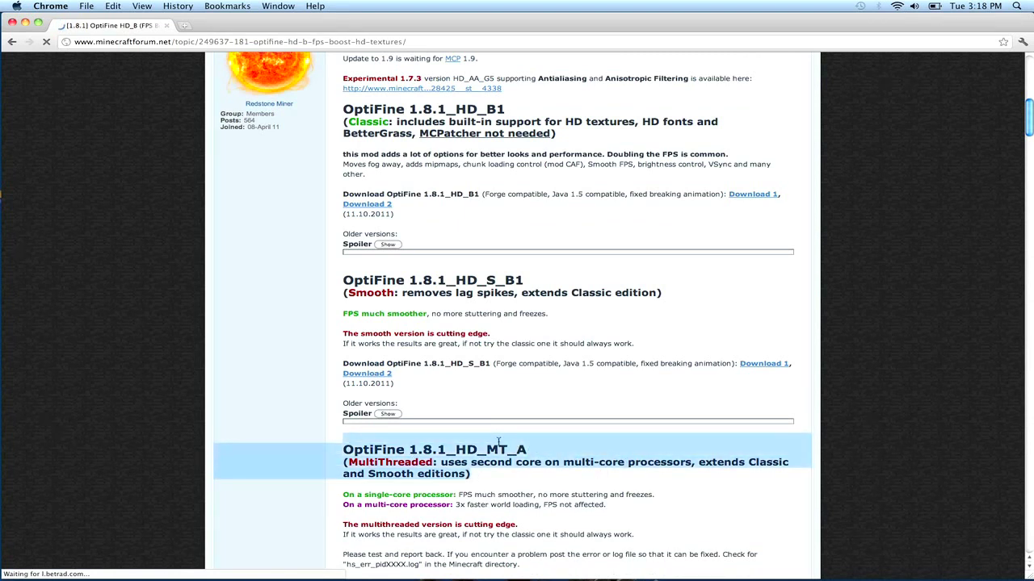
pyautogui.click(501, 444)
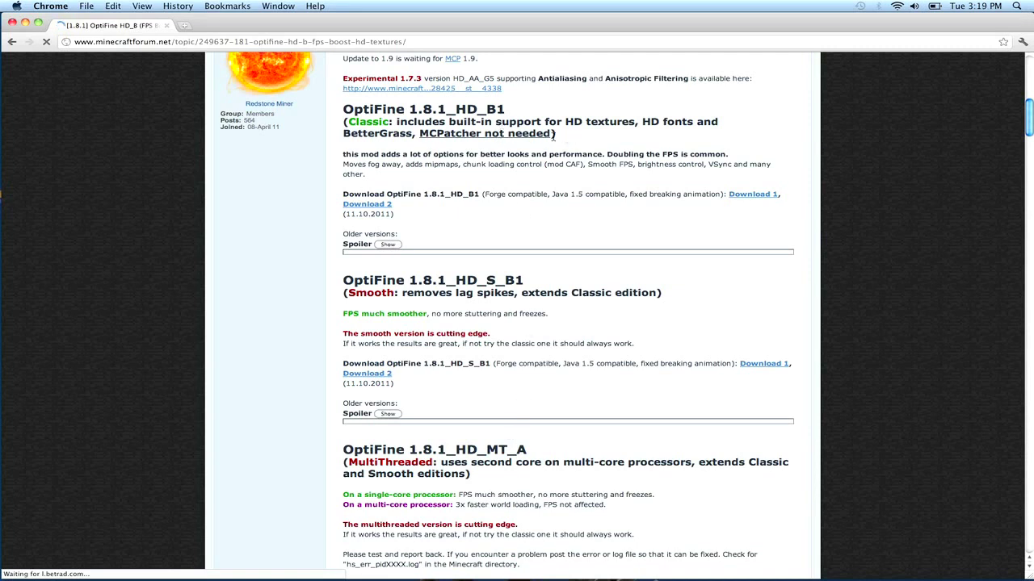
# Step: Compare the description of the Classic HD_B1 edition with that of the Smooth HD_S_B1 edition
pyautogui.moveTo(393, 173); pyautogui.dragTo(348, 114)
pyautogui.click(374, 118)
pyautogui.moveTo(423, 181); pyautogui.dragTo(331, 114)
pyautogui.click(427, 205)
pyautogui.moveTo(517, 380); pyautogui.dragTo(624, 373)
pyautogui.click(367, 287)
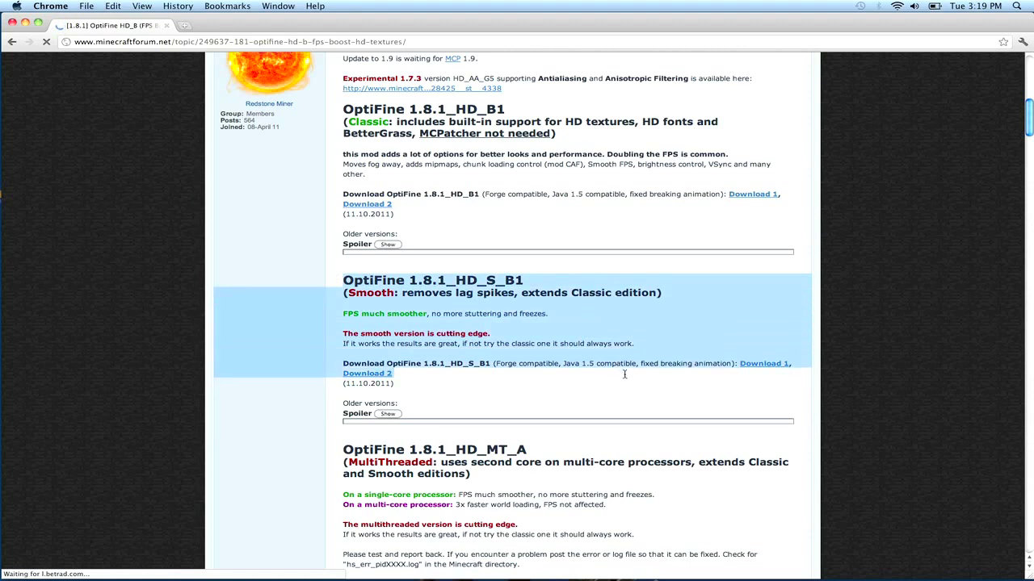
pyautogui.click(626, 385)
# Step: Examine the MultiThreaded HD_MT_A edition's notes on single-core and multi-core processors
pyautogui.scroll(-3, 626, 385)
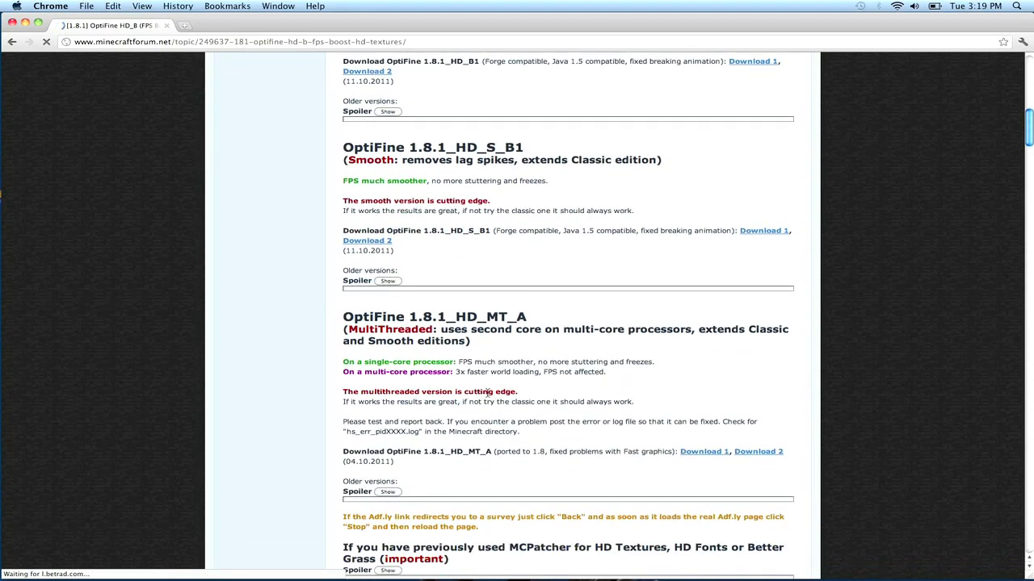
pyautogui.moveTo(612, 375); pyautogui.dragTo(397, 361)
pyautogui.click(398, 361)
pyautogui.moveTo(510, 347); pyautogui.dragTo(419, 304)
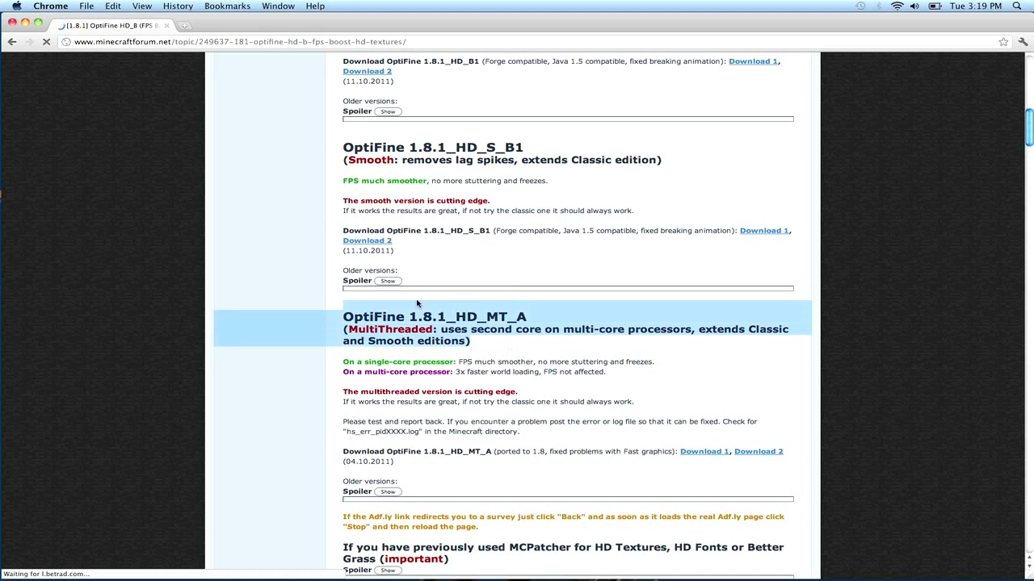
pyautogui.click(568, 344)
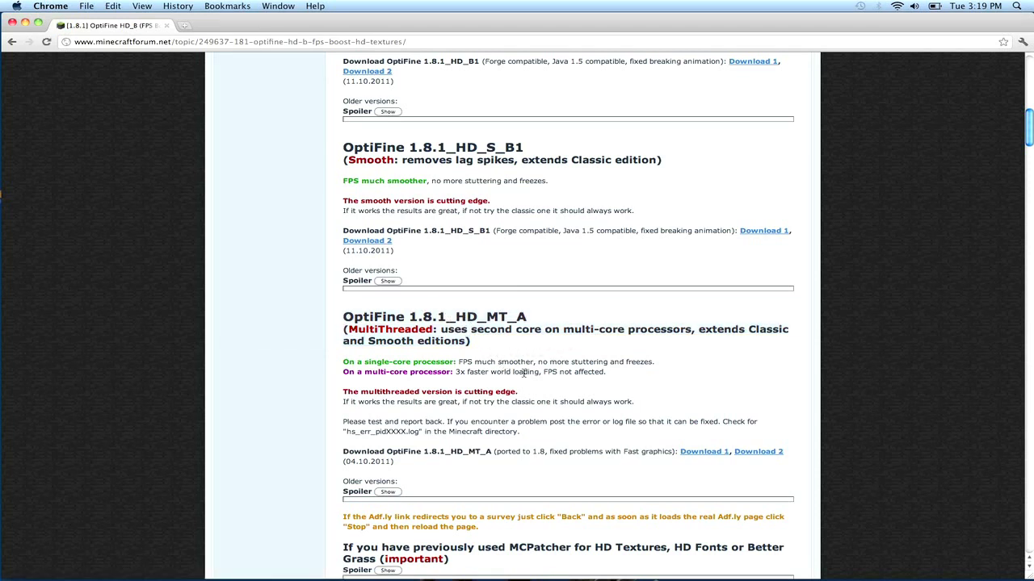
pyautogui.moveTo(541, 371); pyautogui.dragTo(458, 365)
pyautogui.click(621, 374)
pyautogui.click(461, 365)
pyautogui.scroll(4, 463, 363)
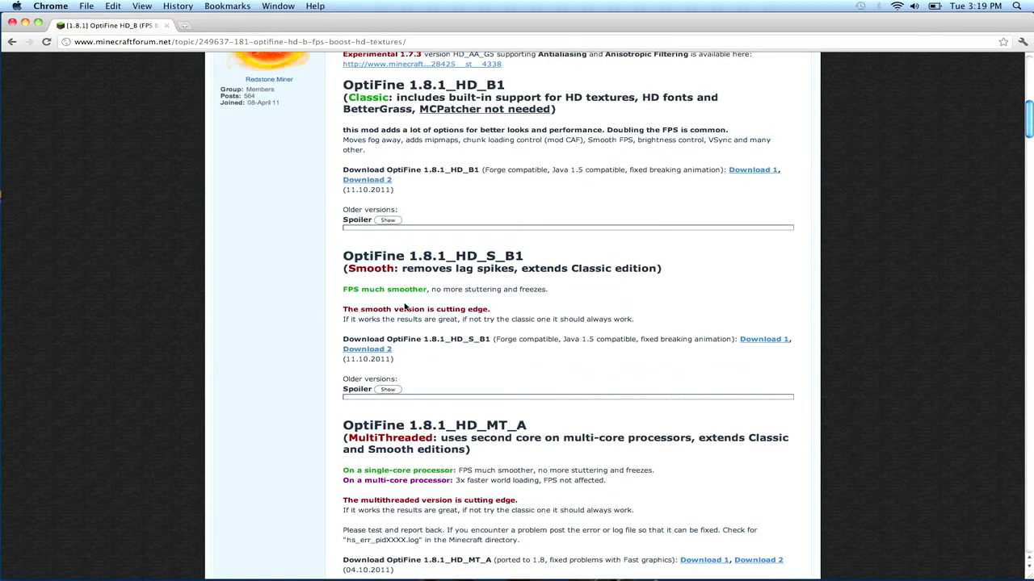
pyautogui.scroll(-2, 433, 344)
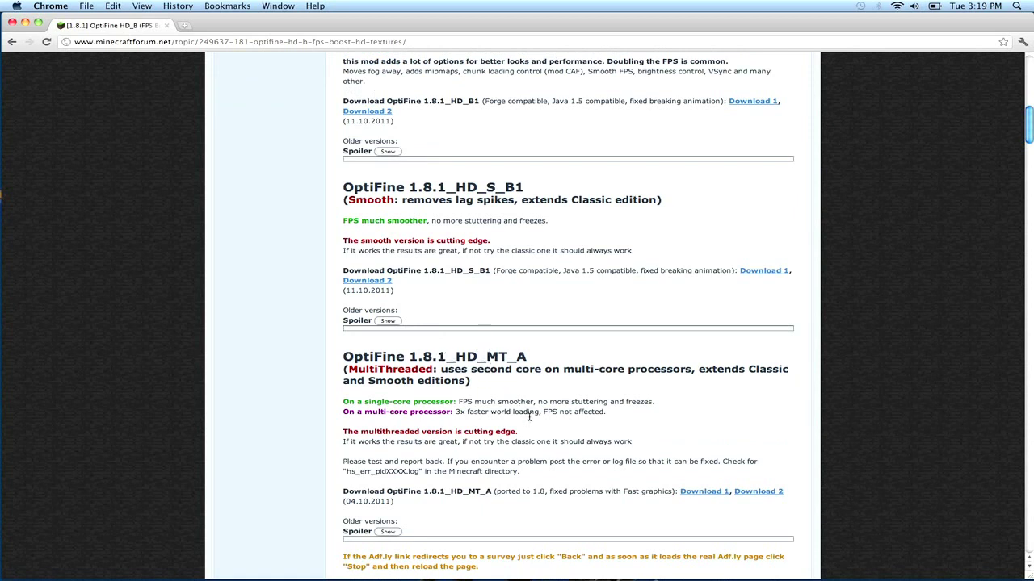
pyautogui.moveTo(482, 388); pyautogui.dragTo(341, 359)
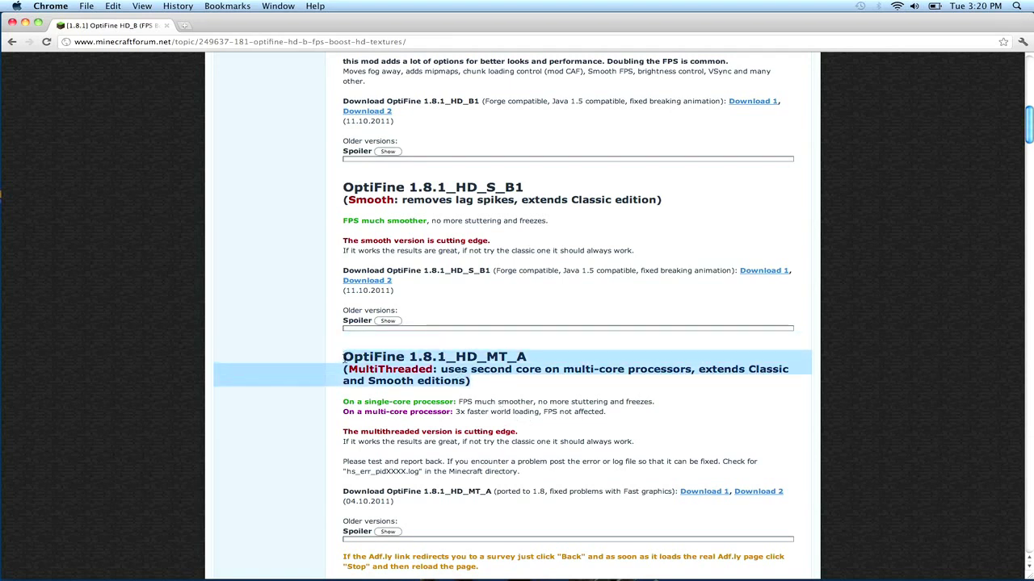
pyautogui.click(479, 223)
# Step: Download OptiFine_1.8.1_HD_S_B1.zip from the Smooth edition's first download link, skipping the ad, and close the browser window
pyautogui.scroll(3, 478, 224)
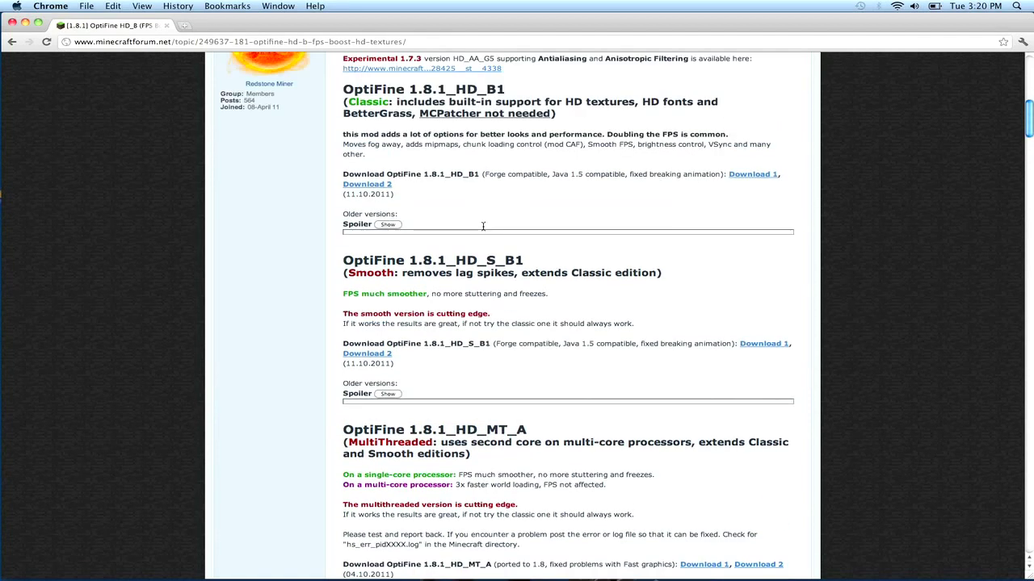
pyautogui.click(761, 344)
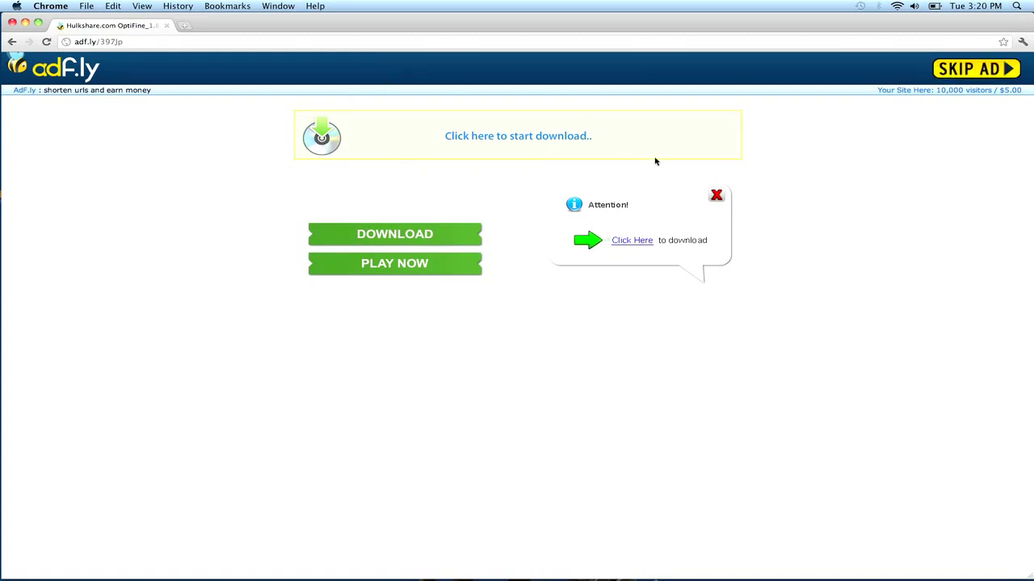
pyautogui.click(1008, 71)
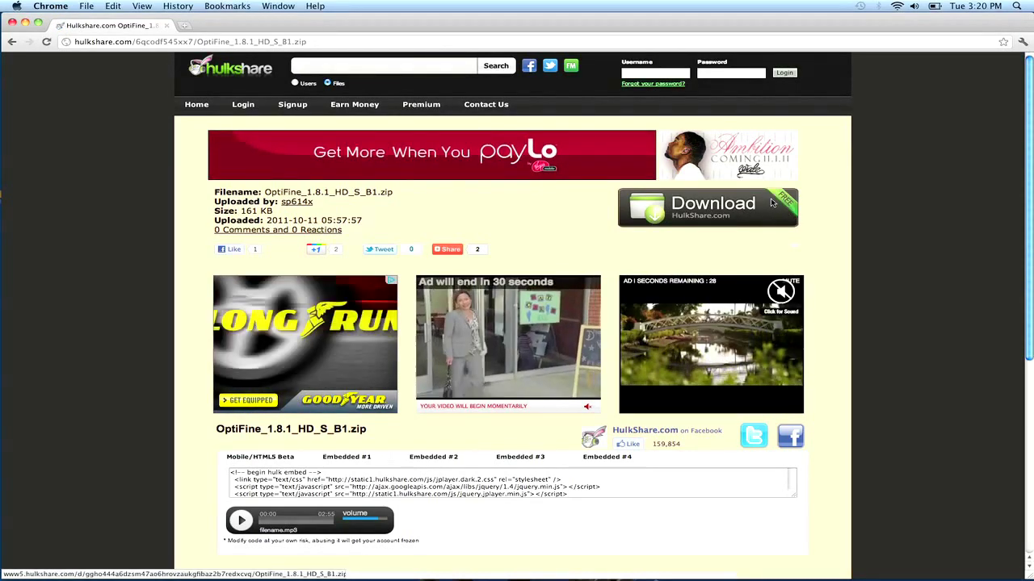
pyautogui.click(670, 205)
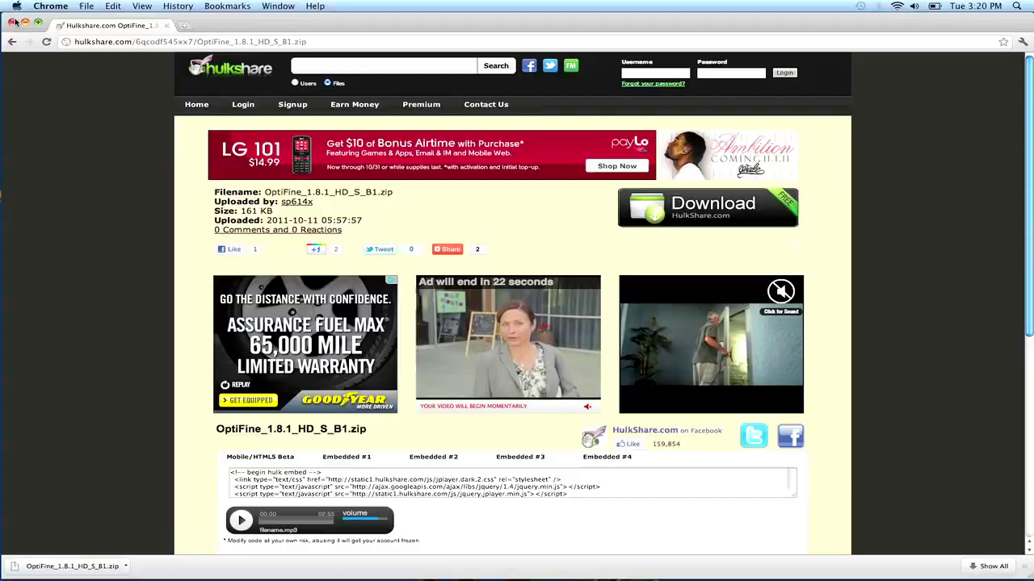
pyautogui.click(15, 22)
# Step: Switch to Finder and move OptiFine_1.8.1_HD_S_B1.zip from the Downloads folder to the desktop
pyautogui.moveTo(273, 561)
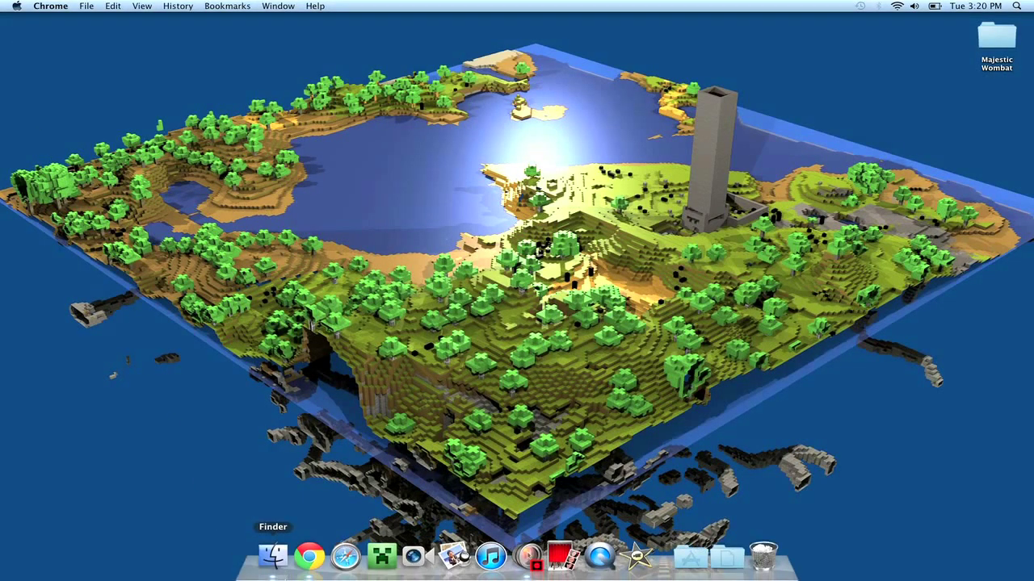
pyautogui.click(273, 558)
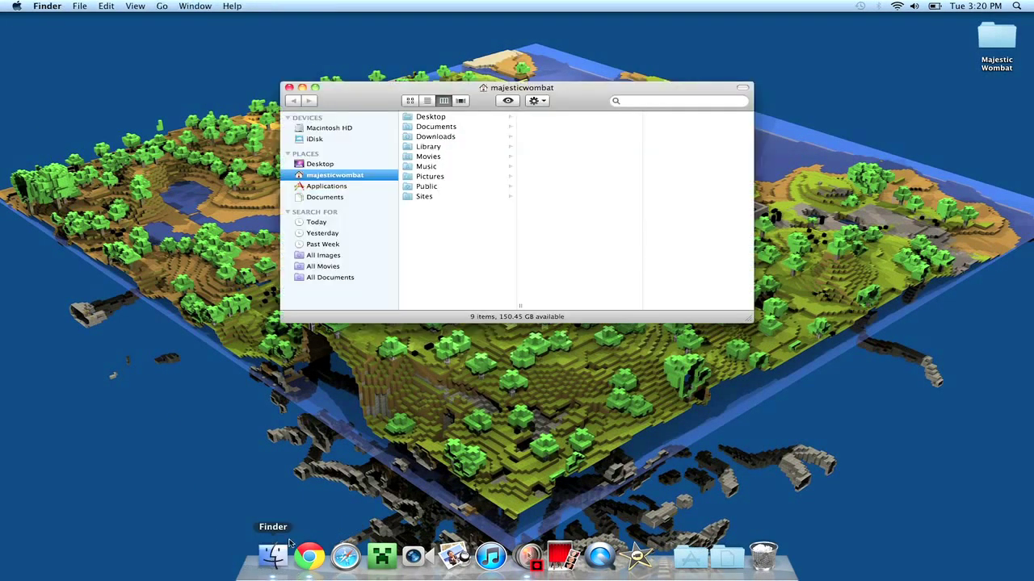
pyautogui.click(452, 138)
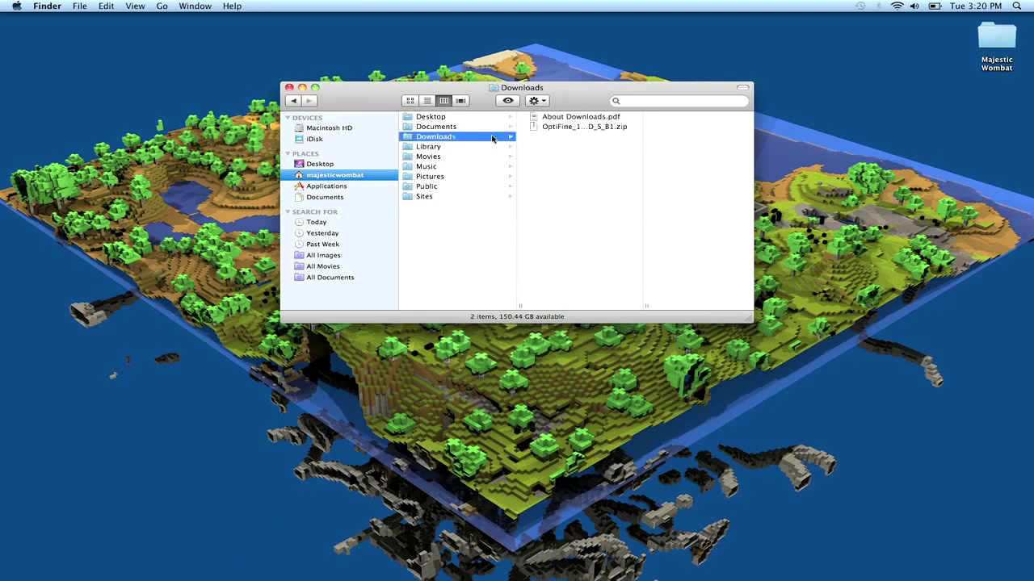
pyautogui.click(612, 128)
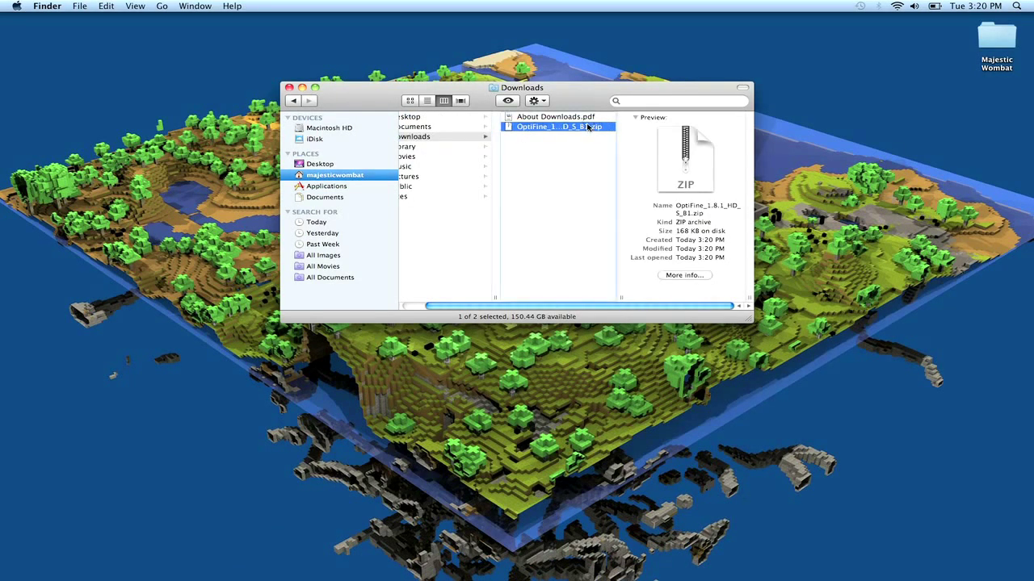
pyautogui.moveTo(611, 128); pyautogui.dragTo(580, 39)
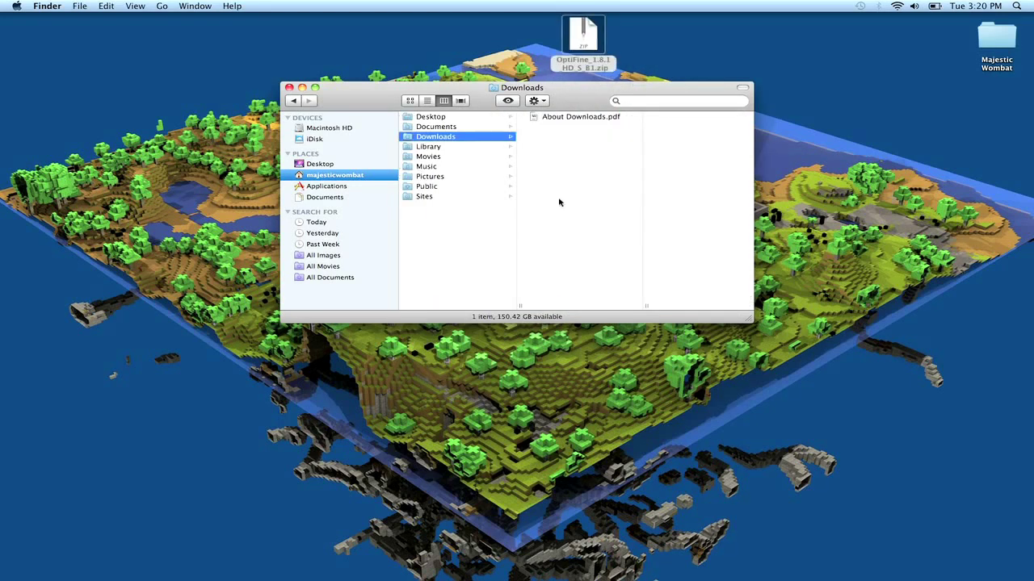
# Step: Extract OptiFine_1.8.1_HD_S_B1.zip on the desktop and place the extracted folder apart from the archive
pyautogui.doubleClick(581, 55)
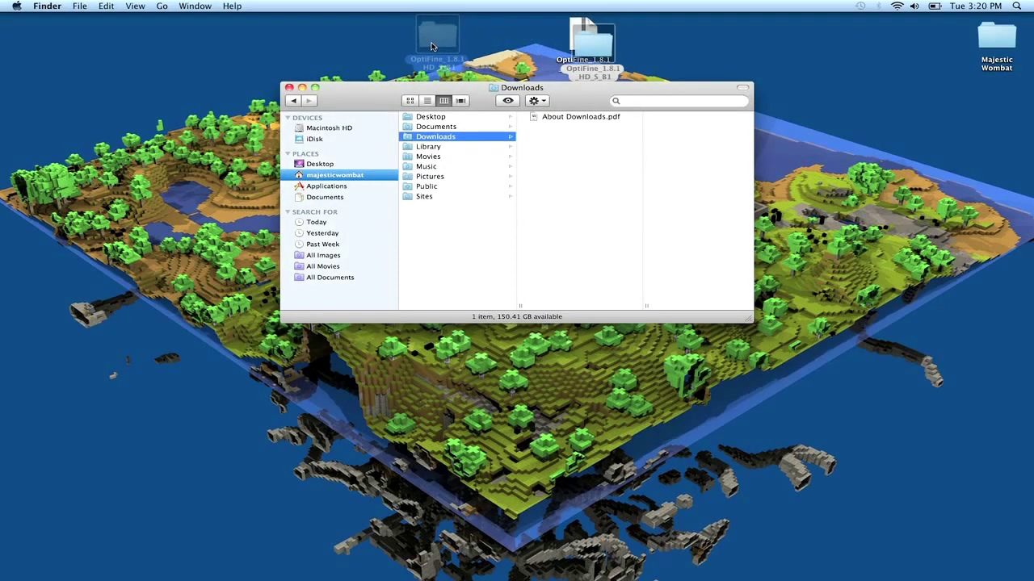
pyautogui.click(449, 39)
pyautogui.click(485, 50)
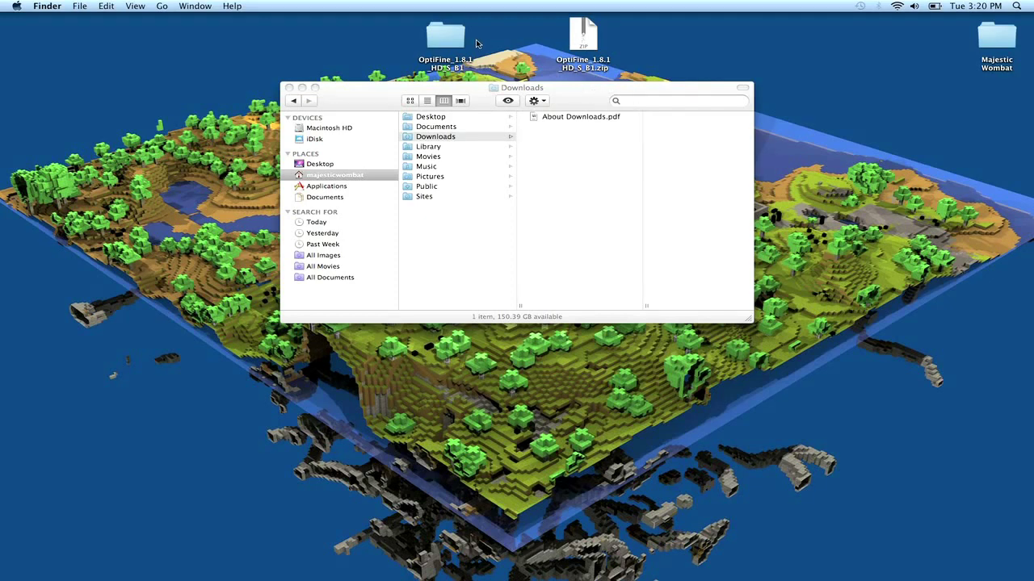
# Step: Open the bin folder of minecraft inside Application Support in the home folder's Library
pyautogui.click(358, 176)
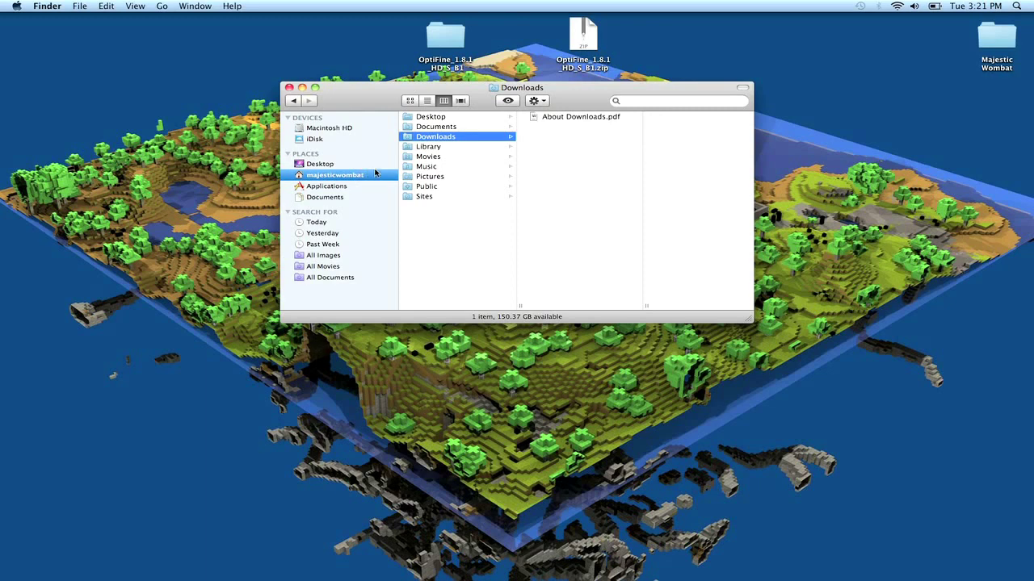
pyautogui.click(461, 147)
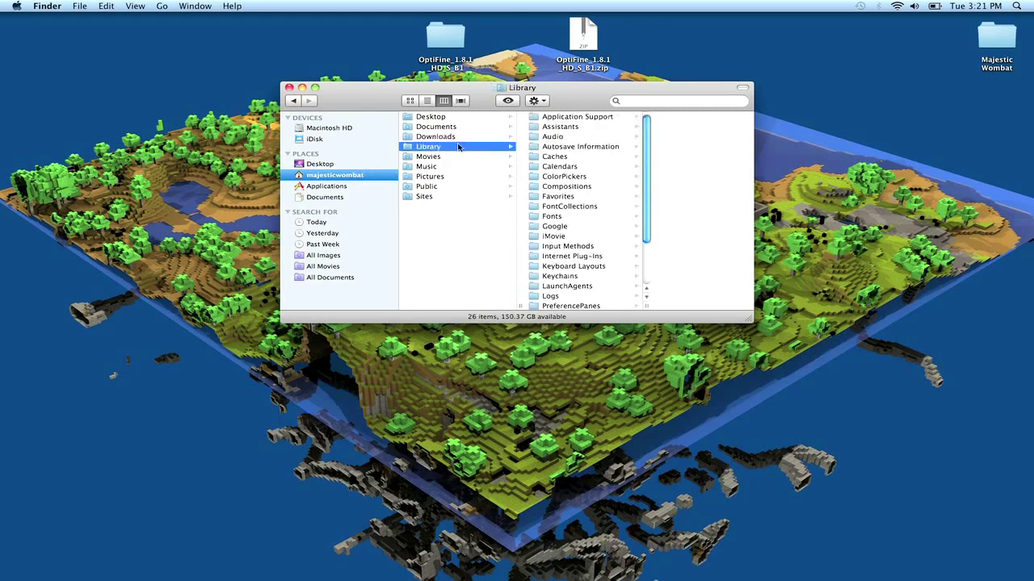
pyautogui.click(596, 119)
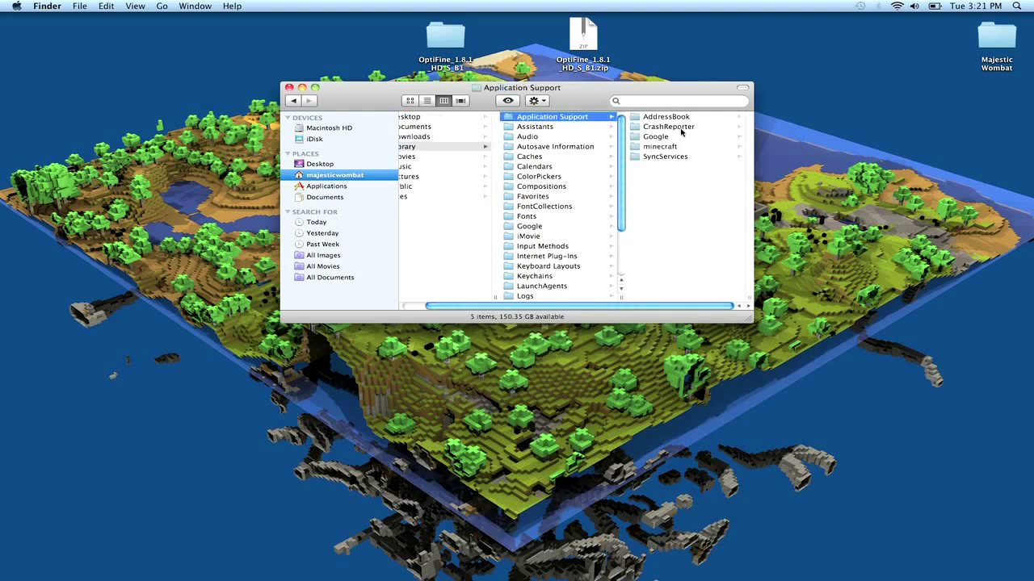
pyautogui.click(660, 146)
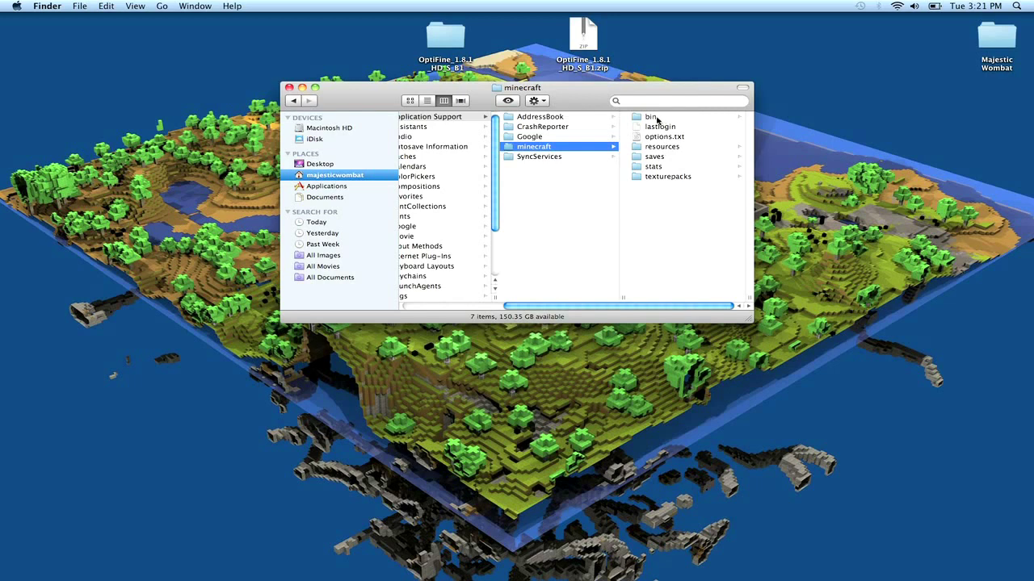
pyautogui.click(651, 117)
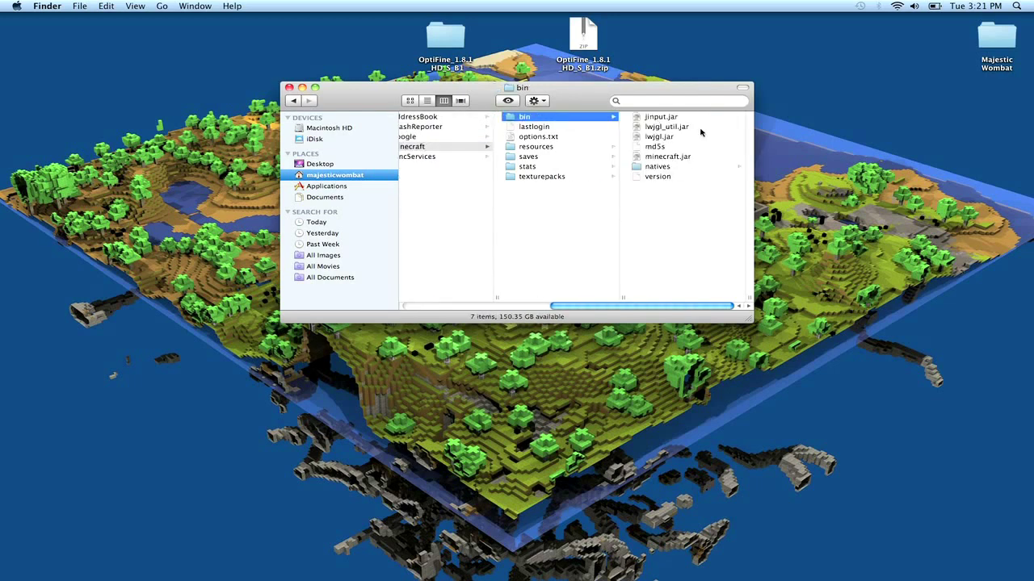
# Step: Compress minecraft.jar in the bin folder into a zip archive and extract that archive in place
pyautogui.click(693, 157)
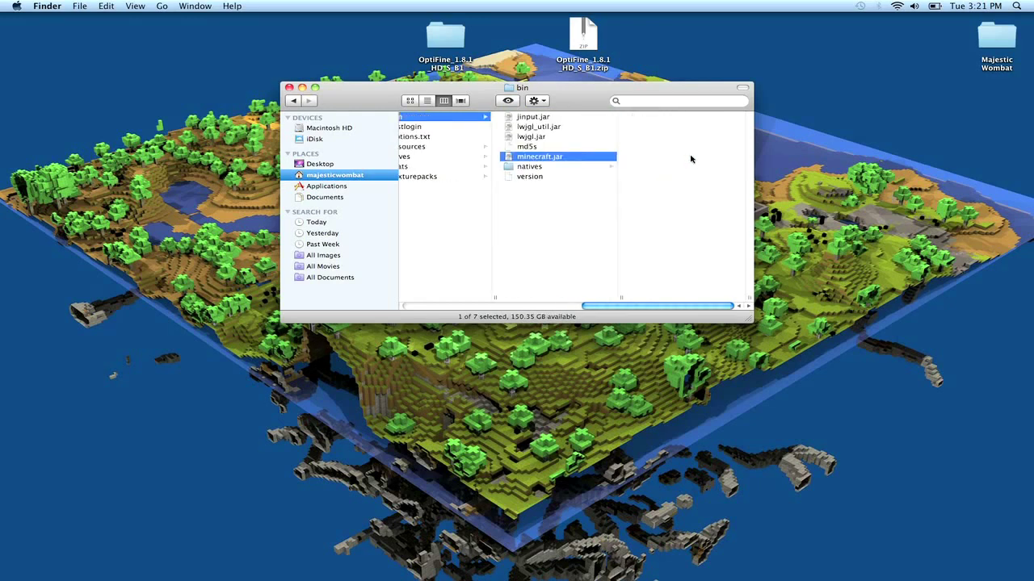
pyautogui.rightClick(563, 159)
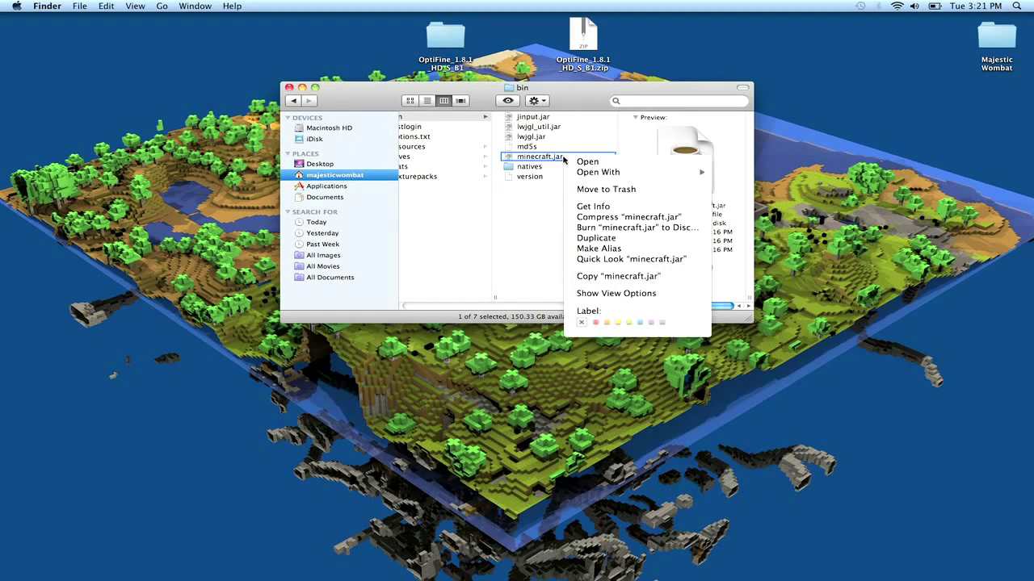
pyautogui.click(641, 218)
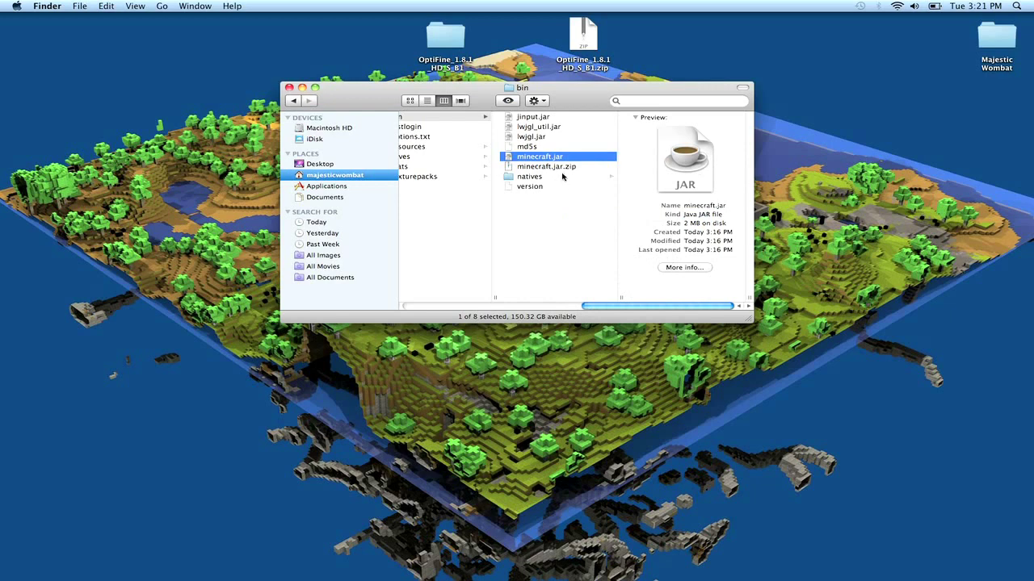
pyautogui.doubleClick(563, 168)
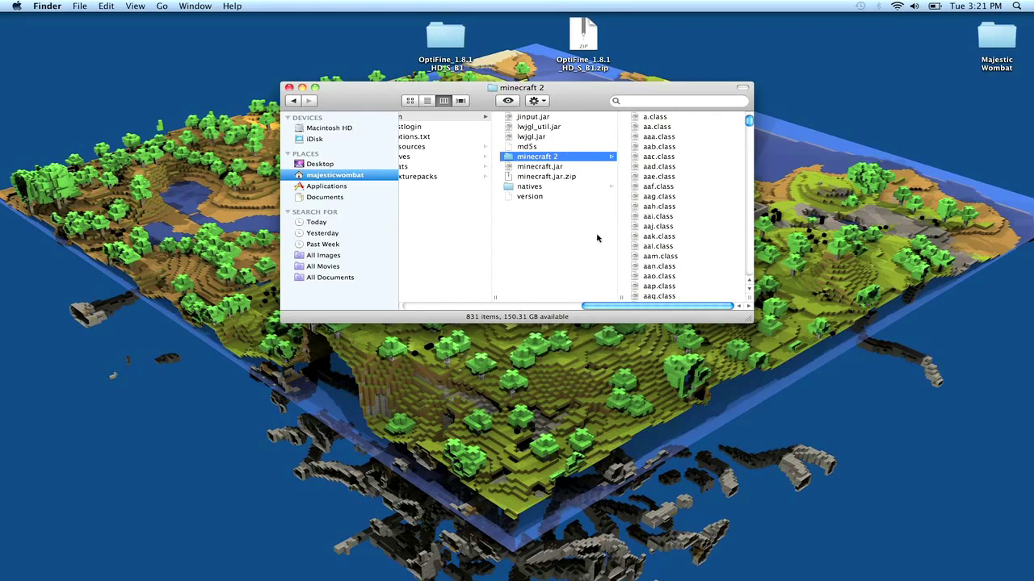
# Step: Look through the class files inside the extracted minecraft 2 folder
pyautogui.scroll(-2, 691, 176)
pyautogui.click(688, 176)
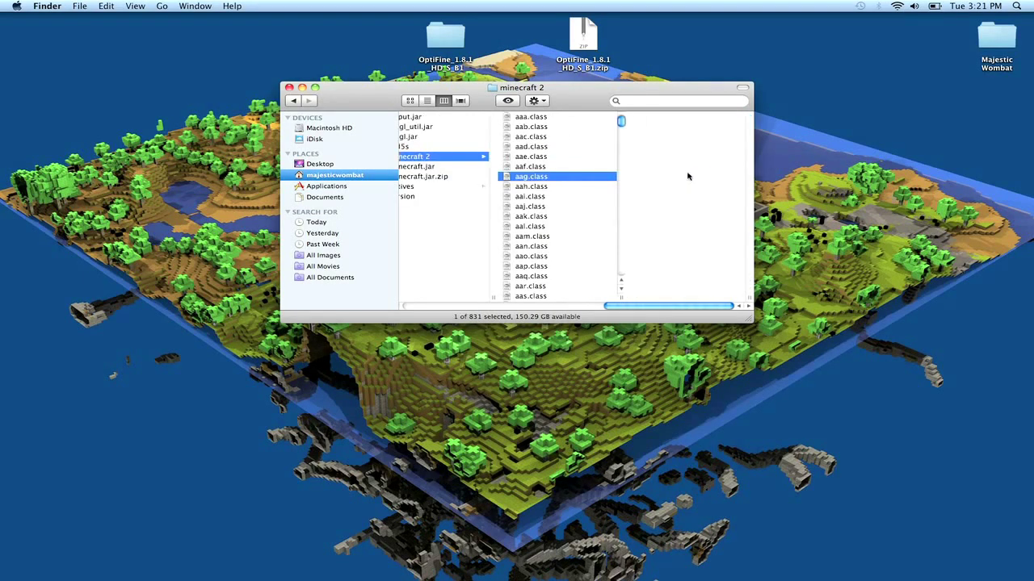
pyautogui.click(539, 206)
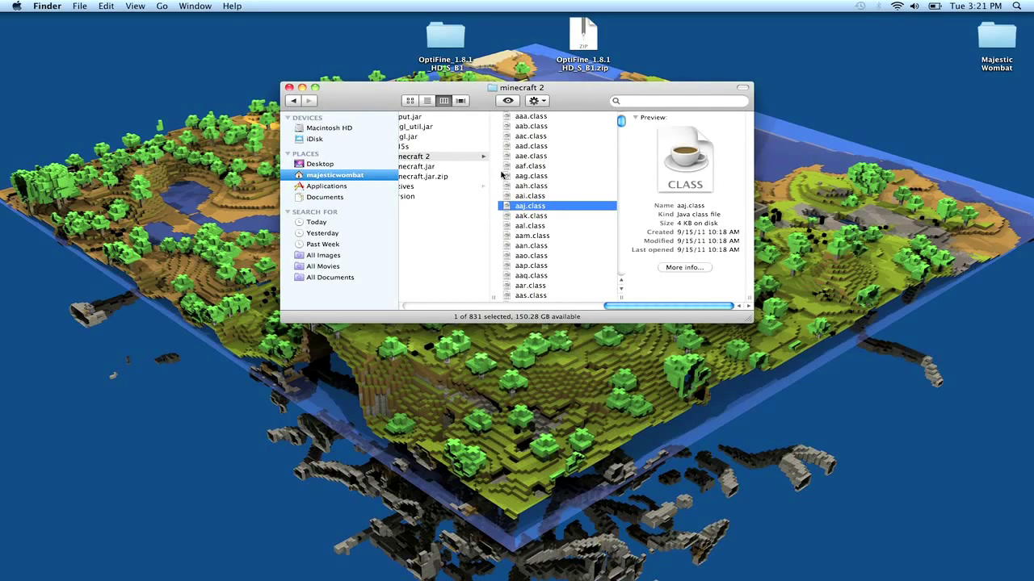
pyautogui.click(530, 168)
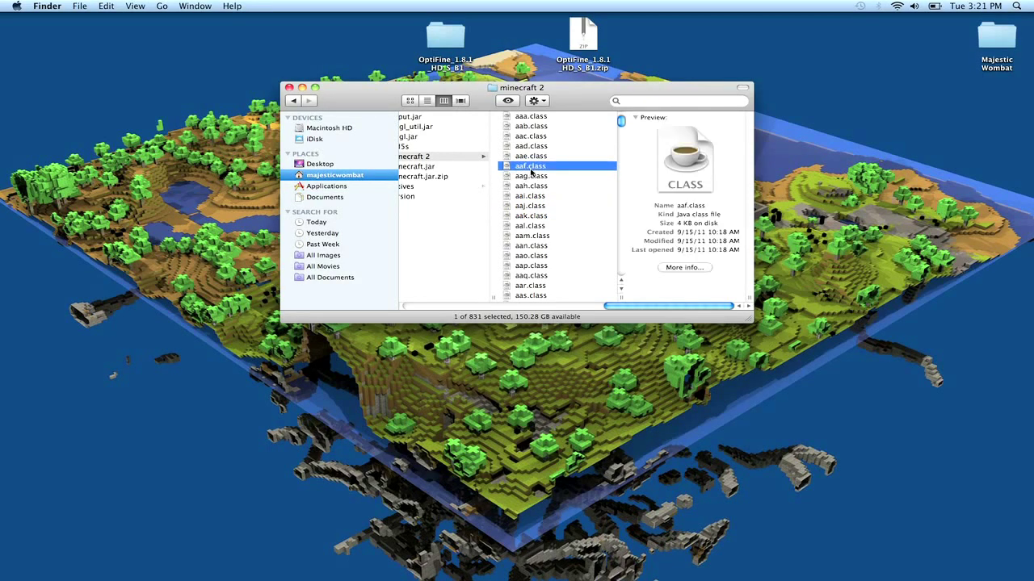
pyautogui.scroll(-10, 563, 234)
pyautogui.scroll(-8, 569, 199)
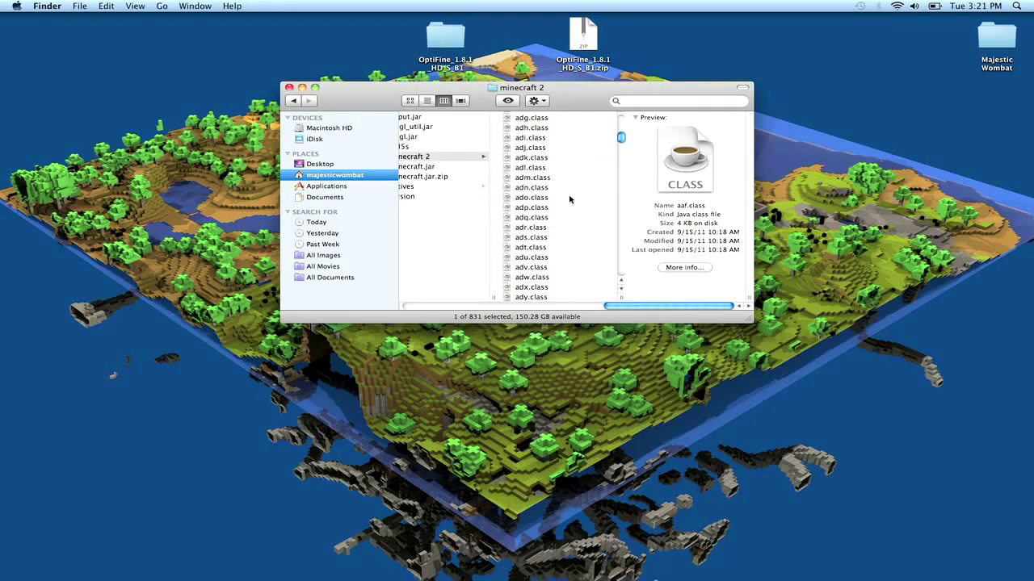
pyautogui.click(529, 198)
pyautogui.scroll(-15, 539, 247)
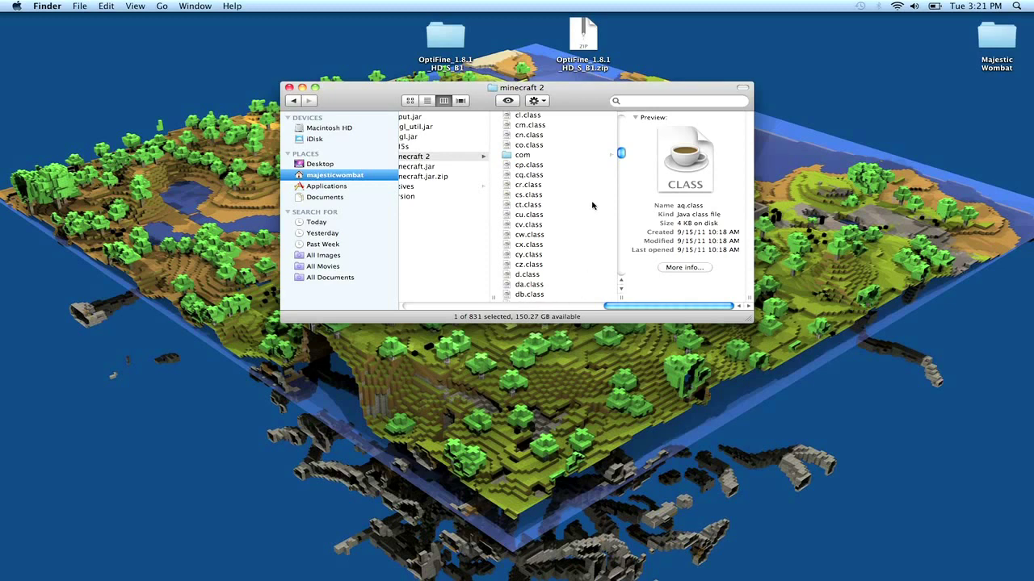
pyautogui.scroll(-5, 596, 198)
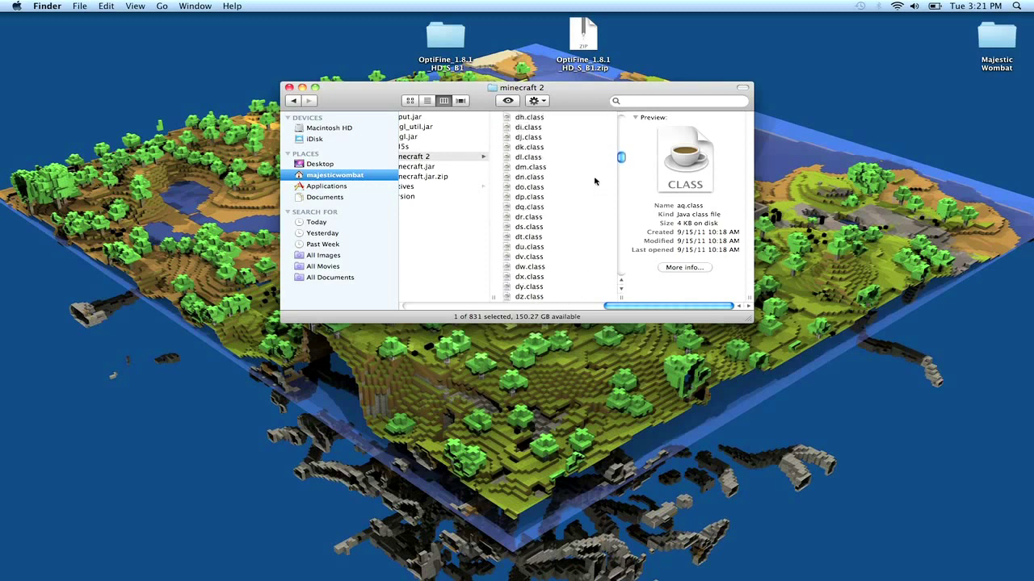
# Step: Find the META-INF folder inside minecraft 2 and move it to the trash
pyautogui.click(594, 181)
pyautogui.press('m')
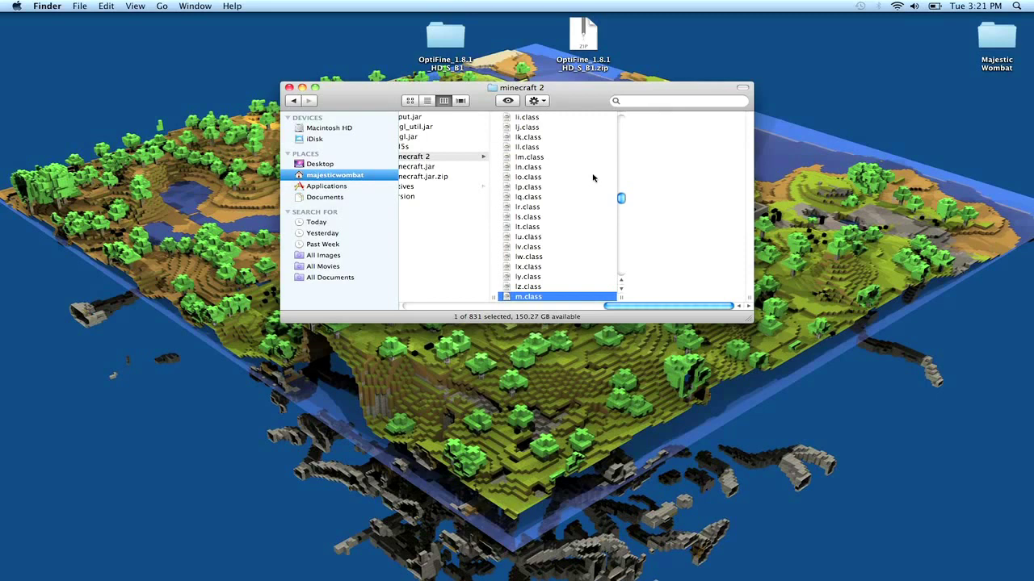
pyautogui.scroll(-4, 593, 177)
pyautogui.click(559, 224)
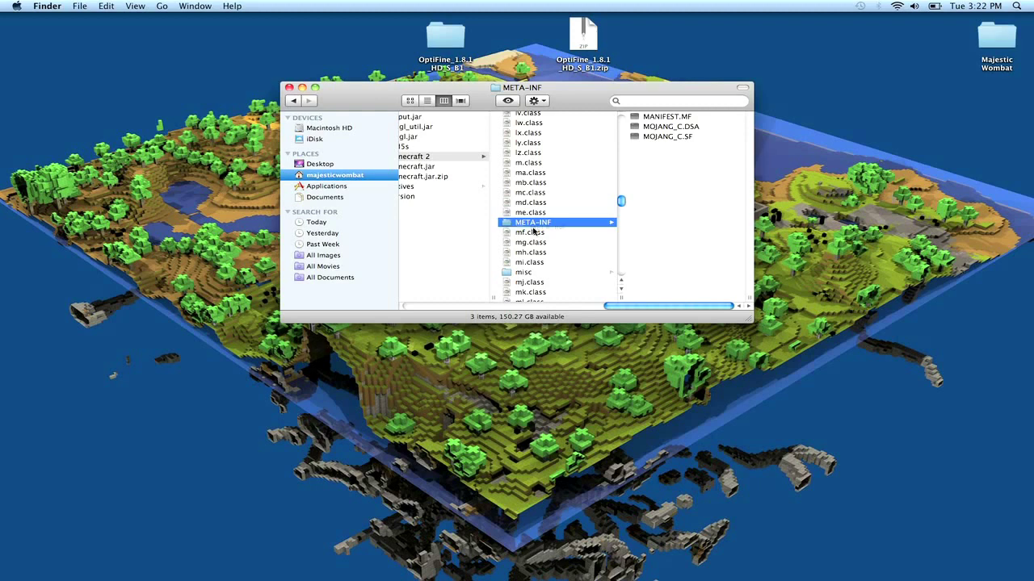
pyautogui.moveTo(759, 556)
pyautogui.press('super+BackSpace')
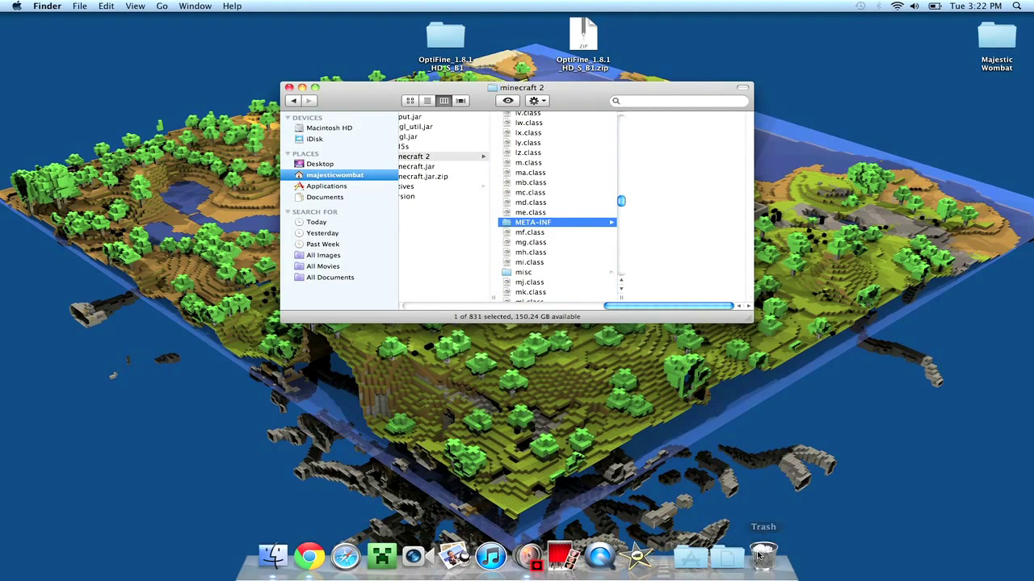
pyautogui.click(575, 234)
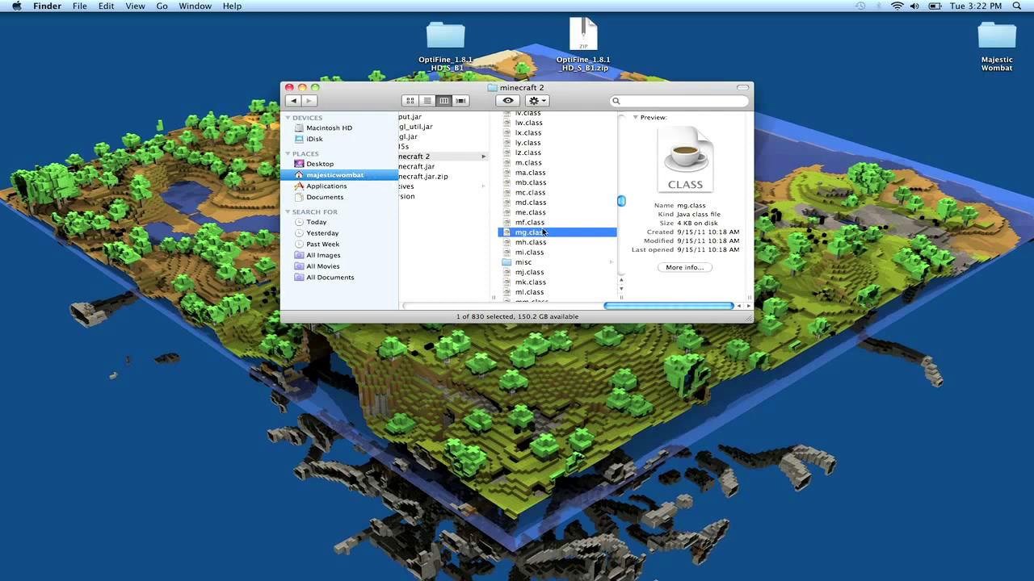
pyautogui.click(550, 252)
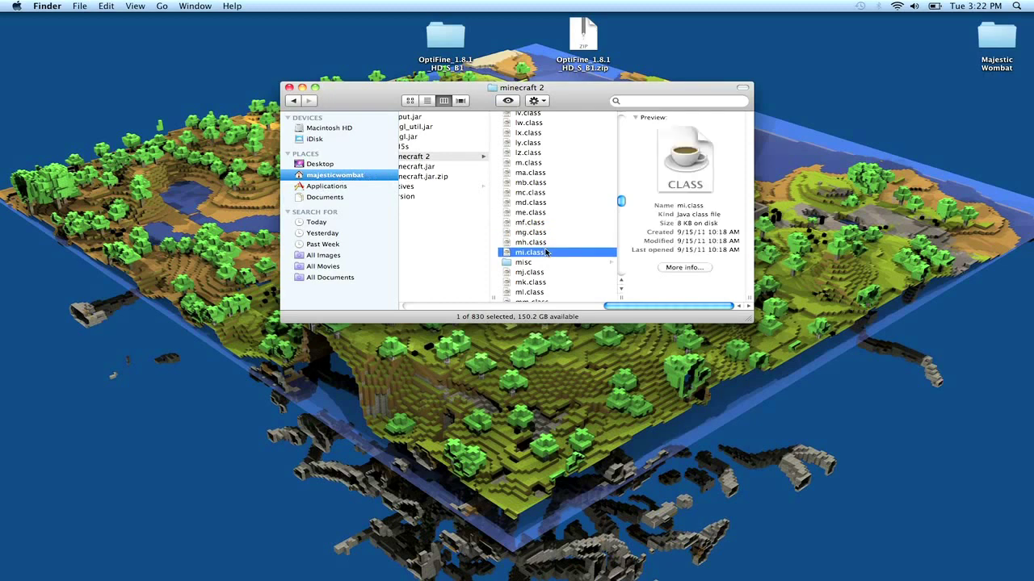
pyautogui.scroll(10, 537, 250)
pyautogui.scroll(15, 532, 249)
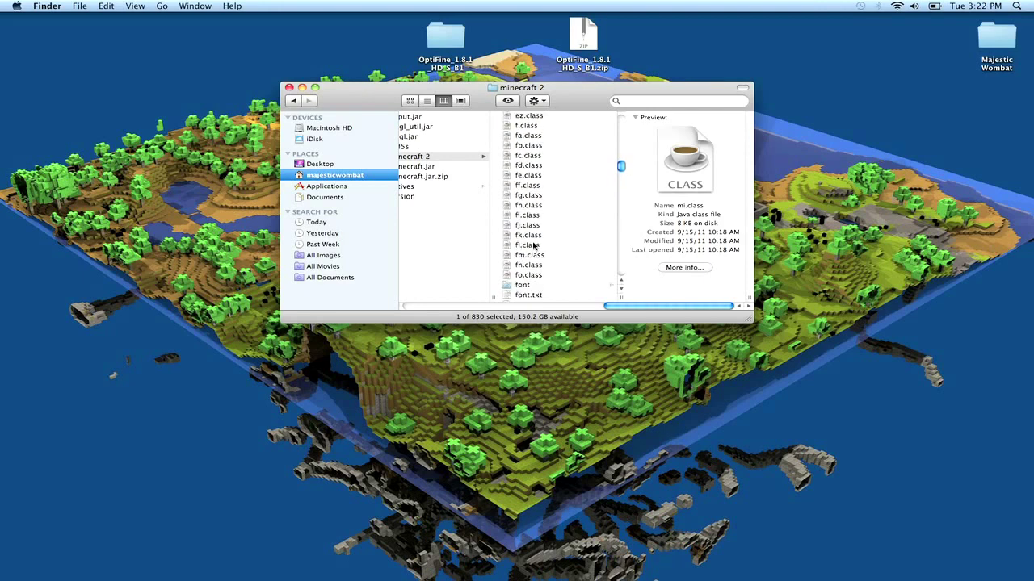
pyautogui.scroll(10, 533, 245)
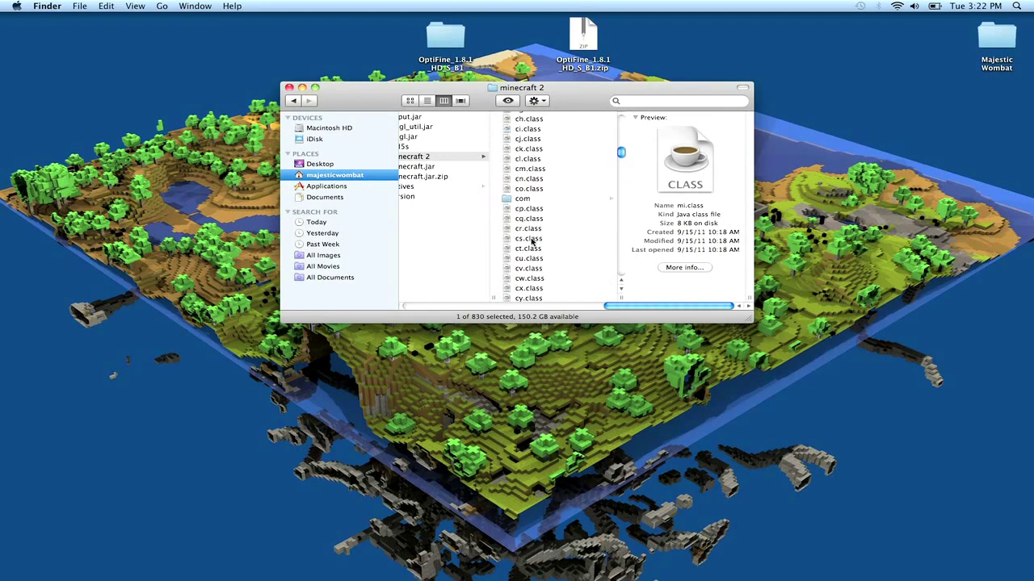
pyautogui.scroll(7, 531, 241)
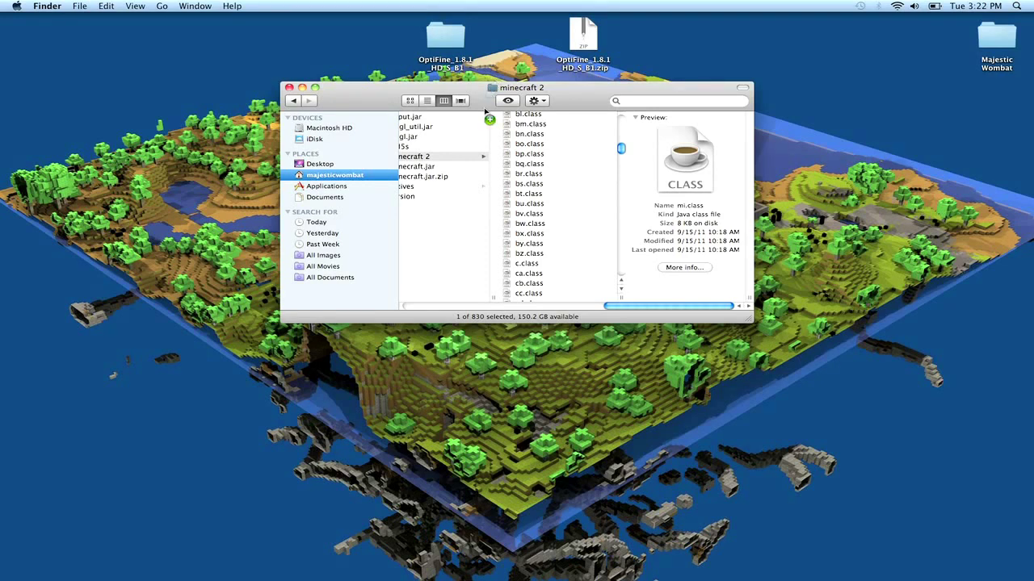
pyautogui.hscroll(1, 477, 206)
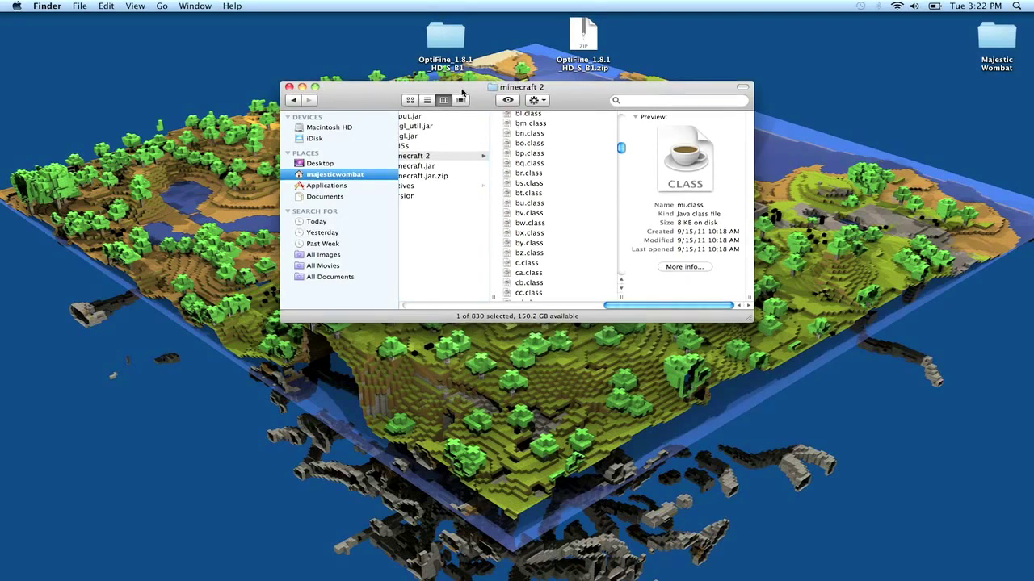
# Step: Open the OptiFine_1.8.1_HD_S_B1 folder from the desktop and arrange its window beside the minecraft 2 window without overlap
pyautogui.moveTo(463, 94); pyautogui.dragTo(279, 15)
pyautogui.doubleClick(446, 49)
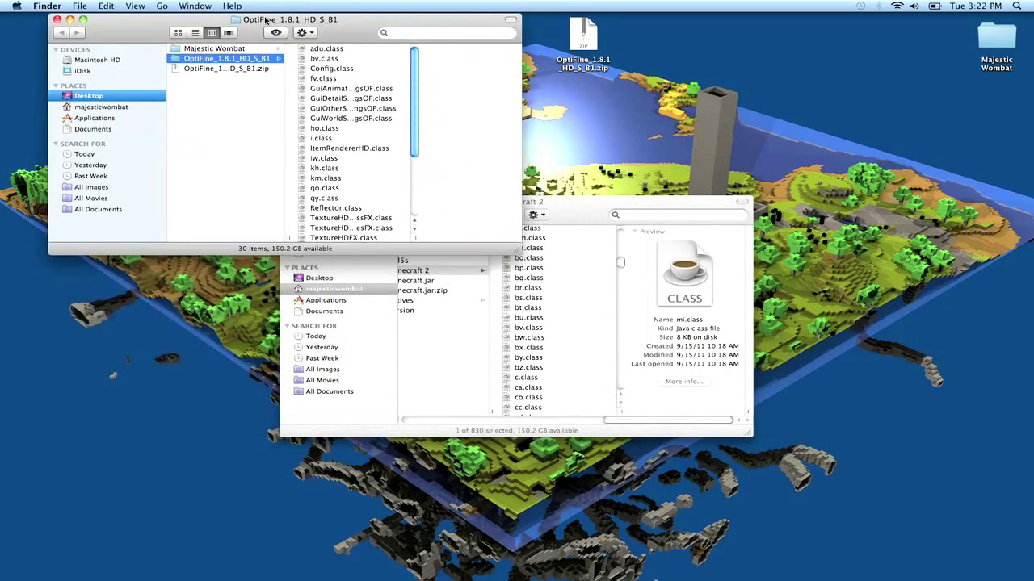
pyautogui.moveTo(572, 220); pyautogui.dragTo(826, 293)
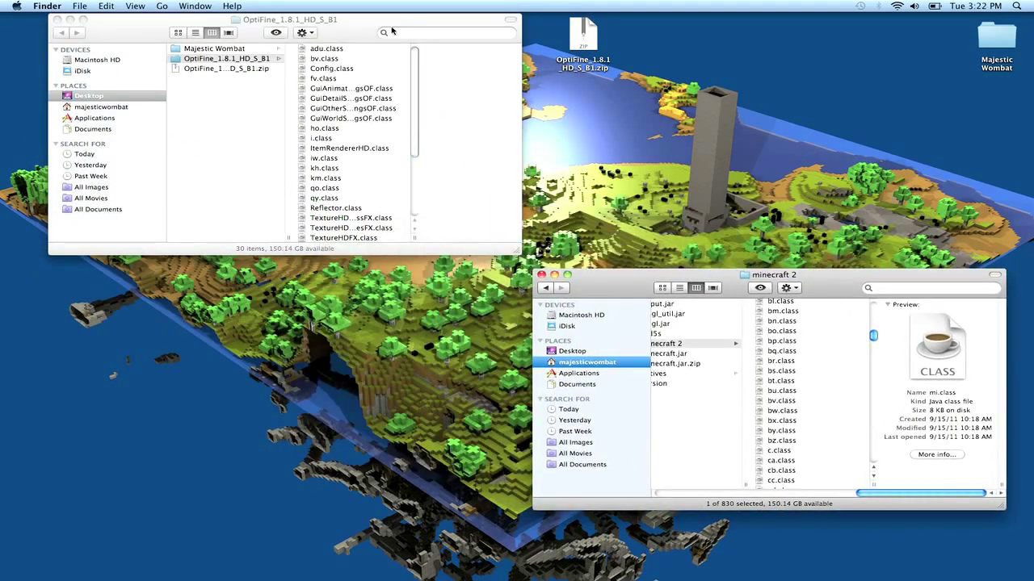
pyautogui.click(363, 29)
pyautogui.moveTo(363, 28); pyautogui.dragTo(341, 396)
# Step: Move all files from the OptiFine_1.8.1_HD_S_B1 folder into minecraft 2, replacing every existing file of the same name
pyautogui.click(313, 251)
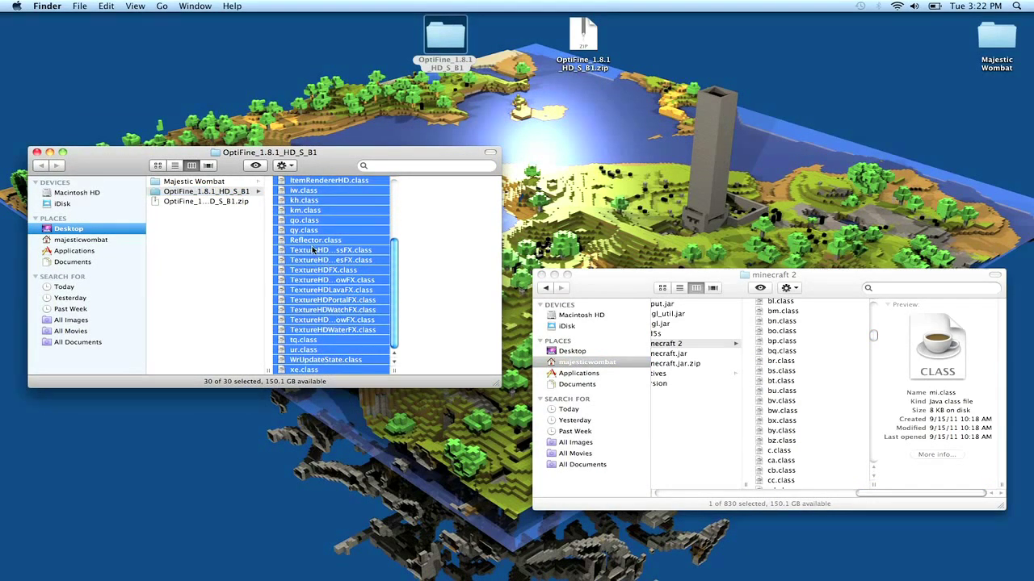
pyautogui.moveTo(312, 230); pyautogui.dragTo(820, 368)
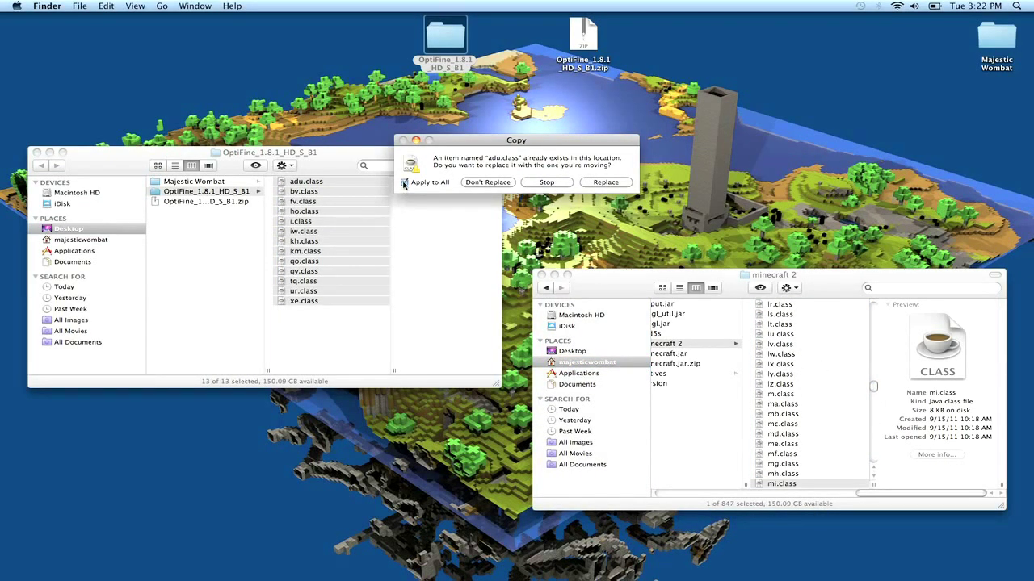
pyautogui.click(611, 185)
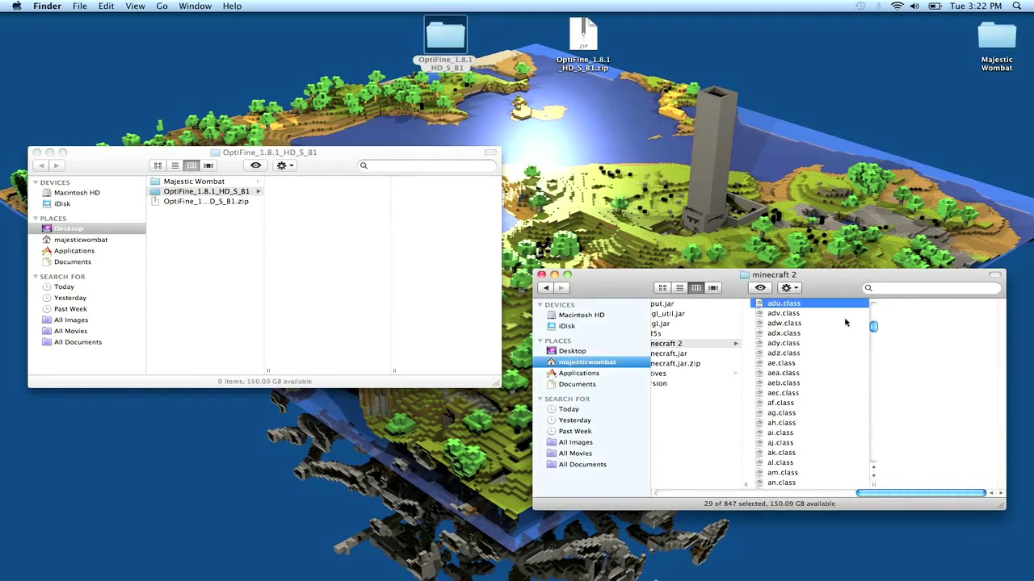
# Step: Check the class files in minecraft 2 for the files moved from the OptiFine folder
pyautogui.scroll(-5, 846, 322)
pyautogui.scroll(-5, 795, 381)
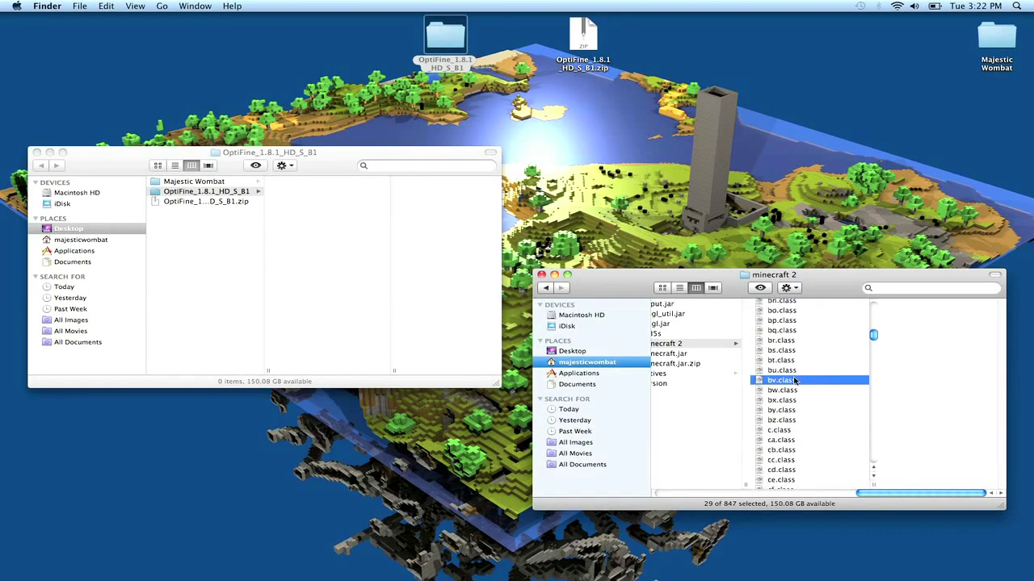
pyautogui.click(797, 379)
pyautogui.click(790, 330)
pyautogui.click(799, 400)
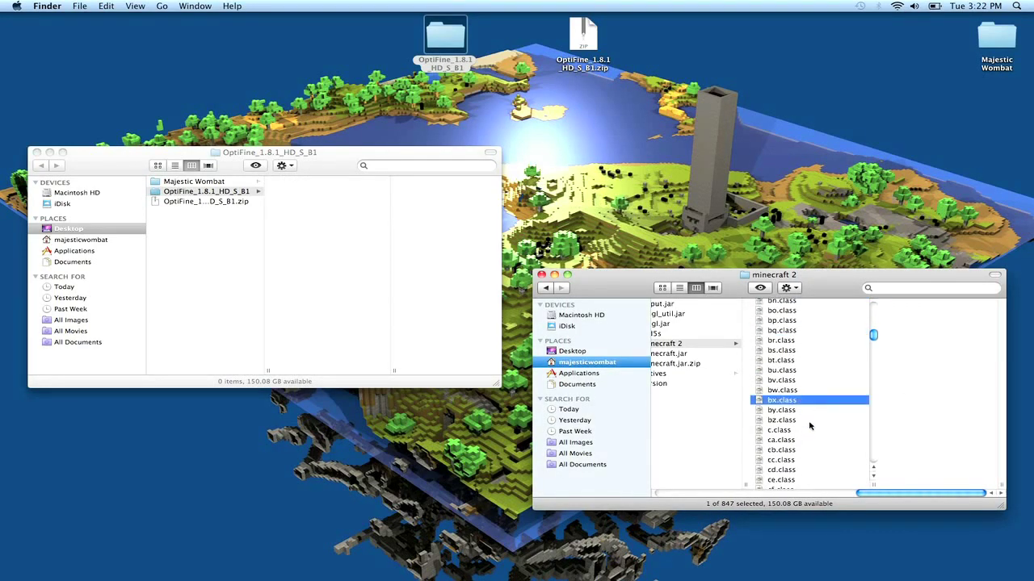
pyautogui.click(810, 440)
pyautogui.click(799, 352)
pyautogui.click(813, 440)
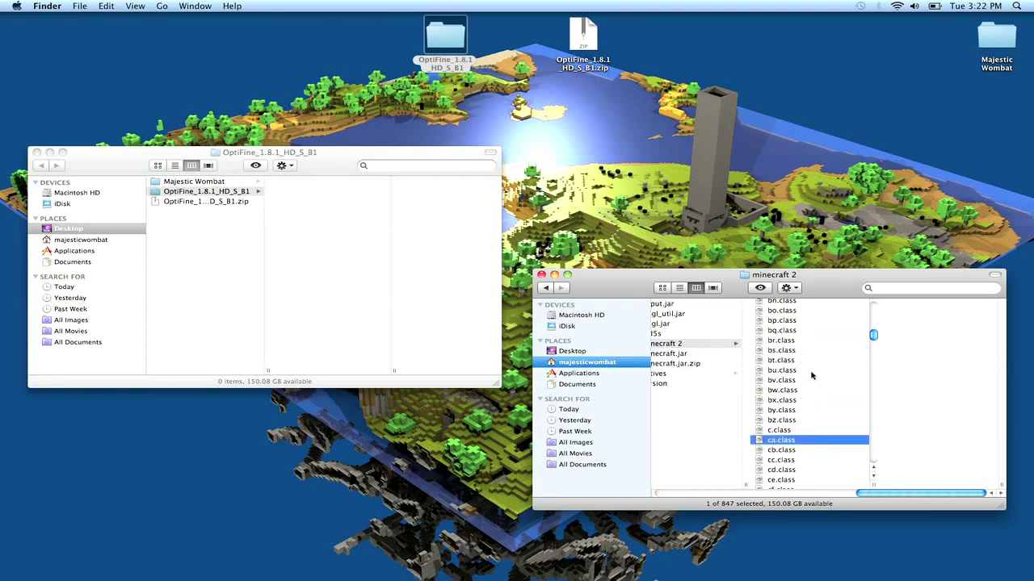
pyautogui.scroll(-5, 811, 368)
pyautogui.scroll(-8, 812, 368)
pyautogui.click(811, 379)
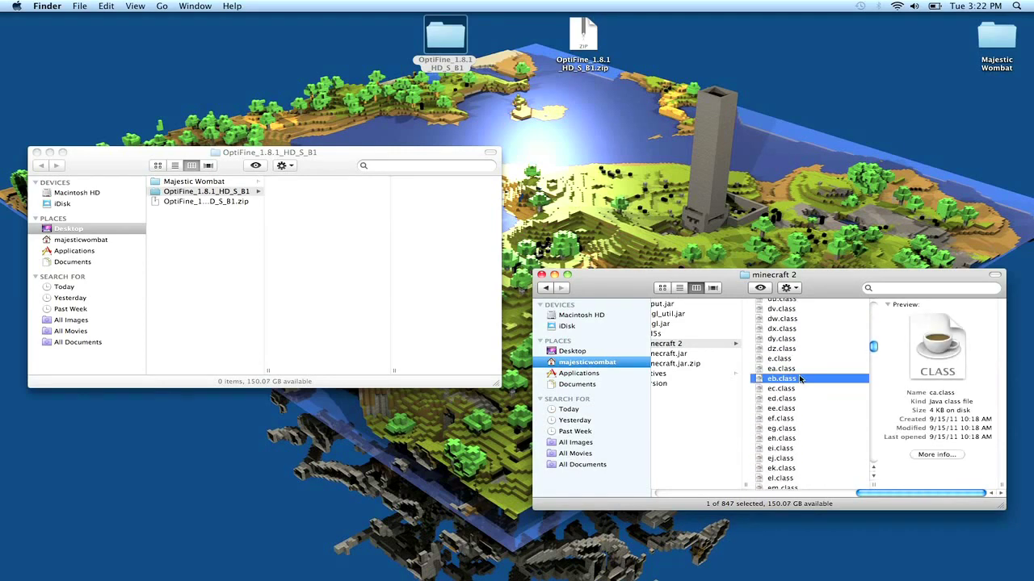
pyautogui.click(828, 459)
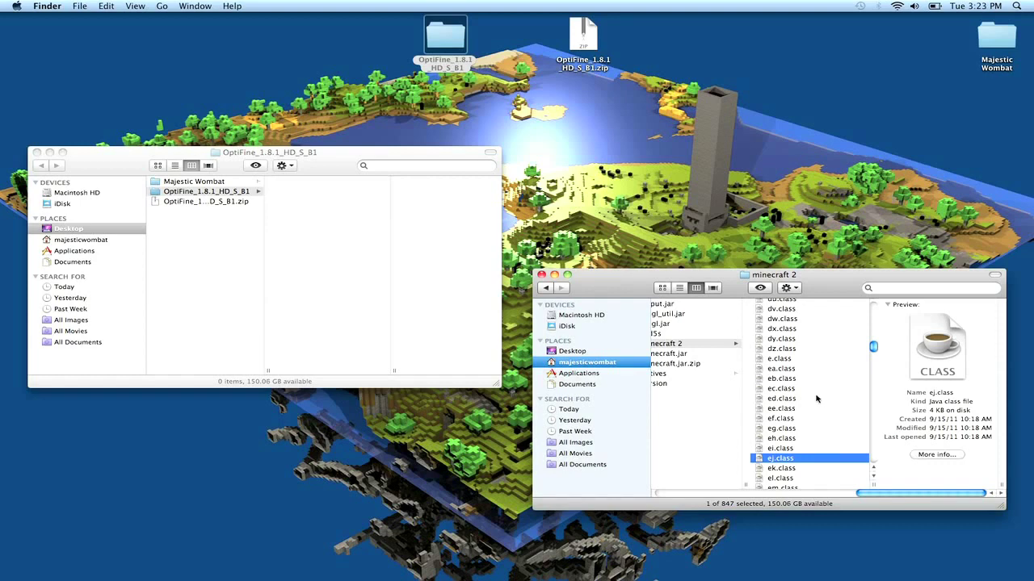
# Step: Compress all items inside minecraft 2 into one zip archive and select the new archive in the list
pyautogui.press('super+a')
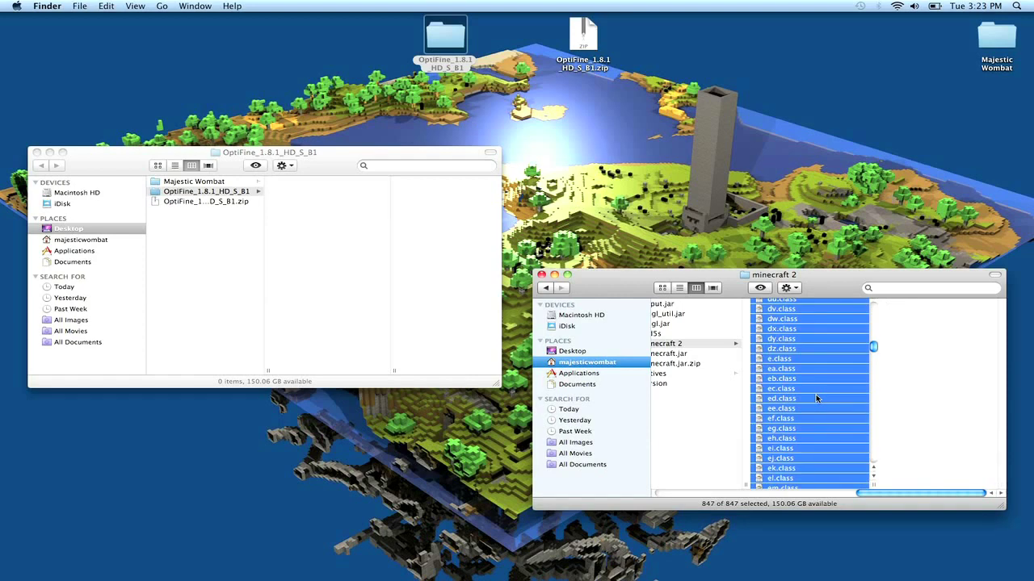
pyautogui.rightClick(783, 369)
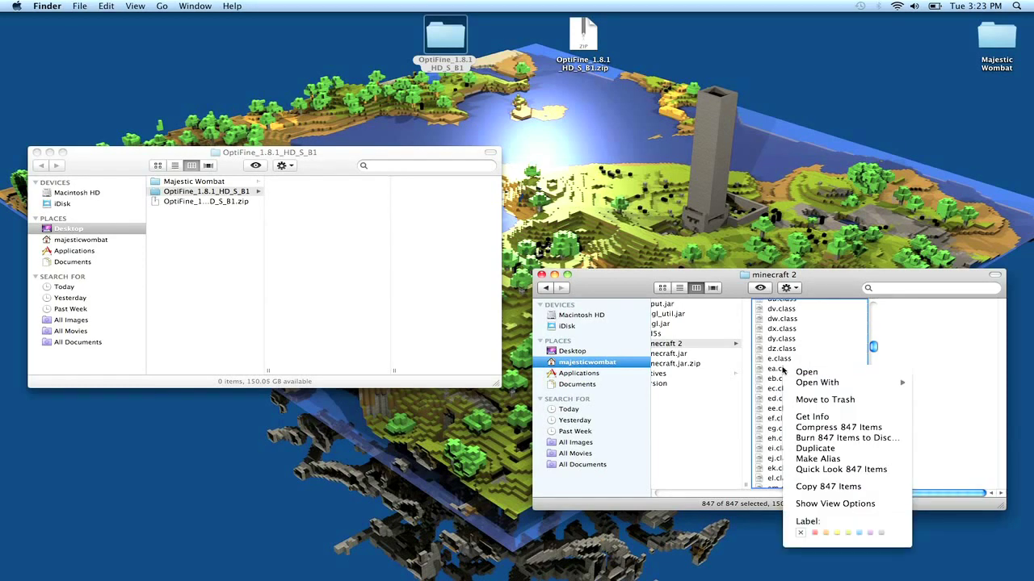
pyautogui.click(842, 428)
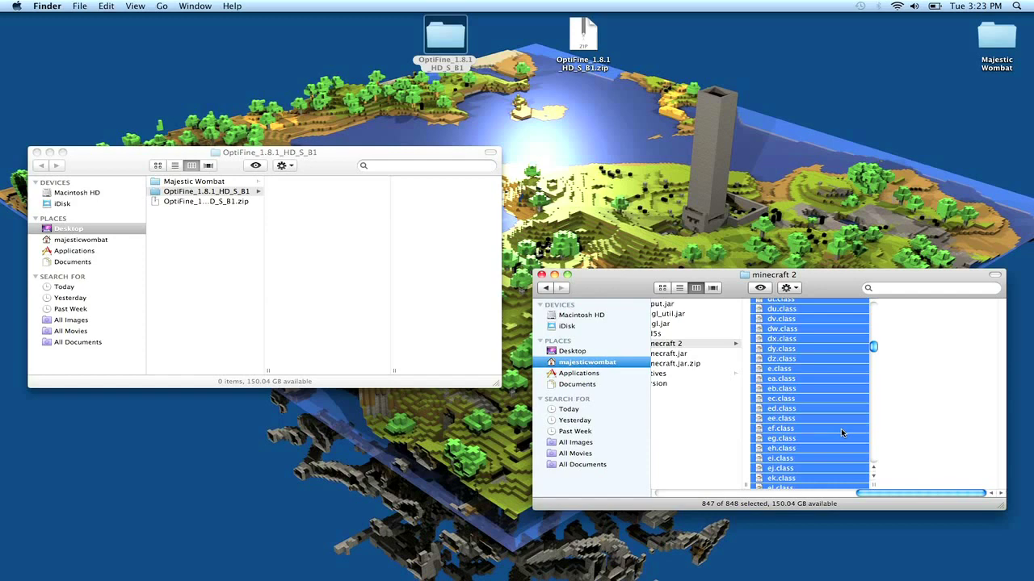
pyautogui.scroll(10, 818, 402)
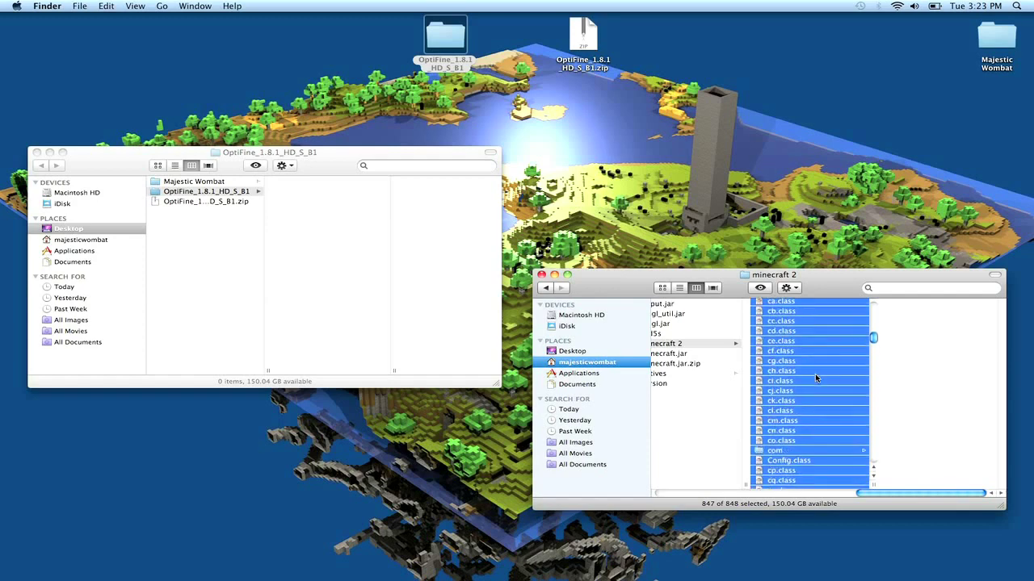
pyautogui.scroll(-1, 815, 377)
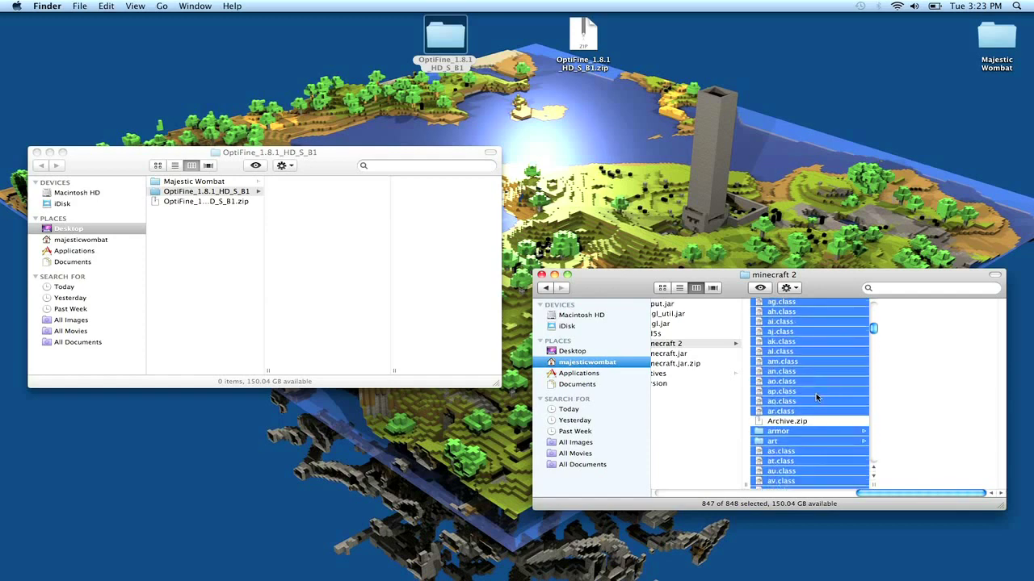
pyautogui.click(803, 422)
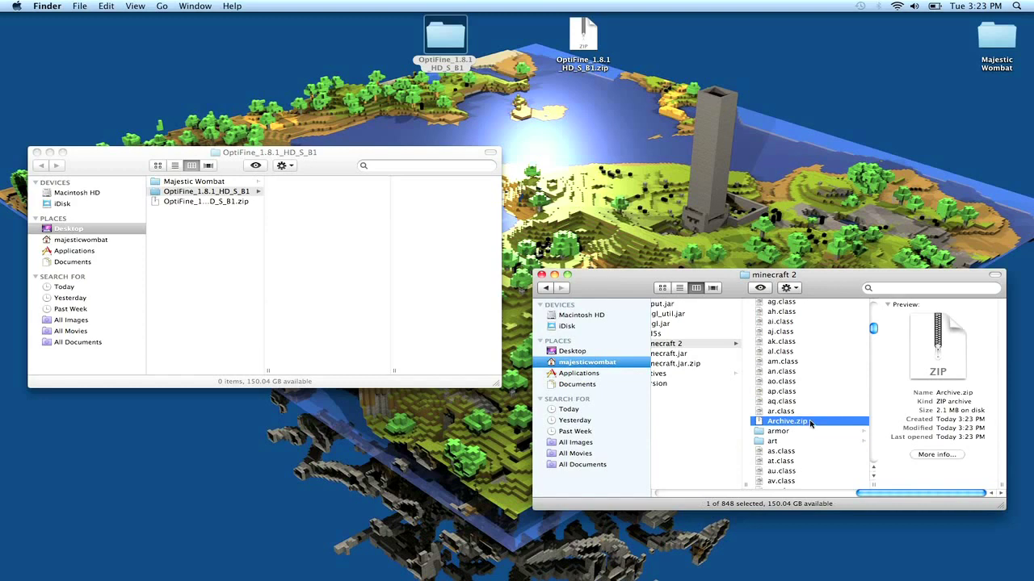
# Step: Move Archive.zip out of minecraft 2 into the bin folder and trash minecraft 2, minecraft.jar and minecraft.jar.zip
pyautogui.moveTo(809, 422); pyautogui.dragTo(702, 405)
pyautogui.click(693, 304)
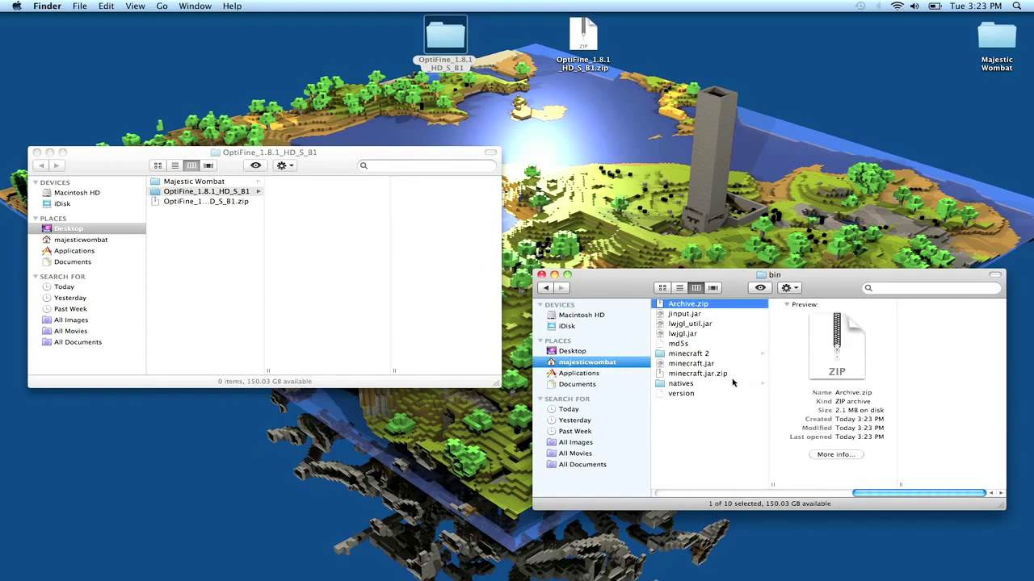
pyautogui.moveTo(738, 380); pyautogui.dragTo(728, 357)
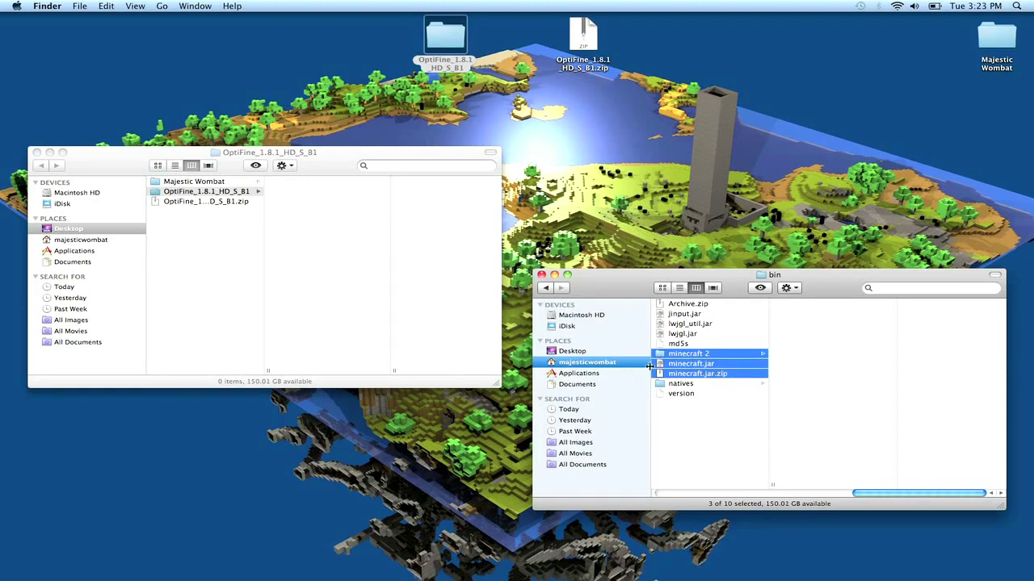
pyautogui.moveTo(680, 371); pyautogui.dragTo(764, 558)
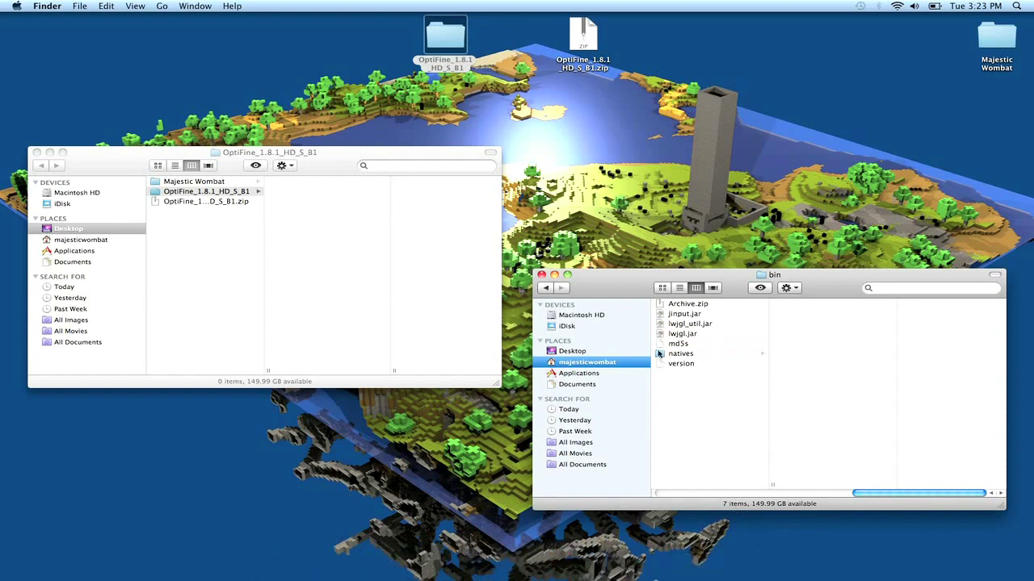
# Step: Rename Archive.zip in the bin folder to minecraft.jar, accepting the change of extension to .jar
pyautogui.moveTo(669, 282); pyautogui.dragTo(638, 191)
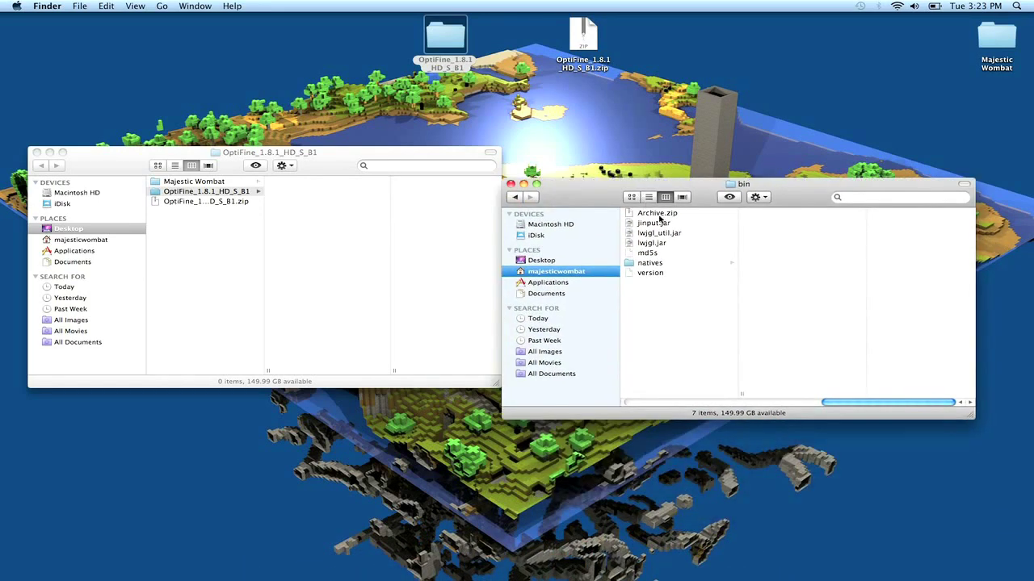
pyautogui.click(658, 213)
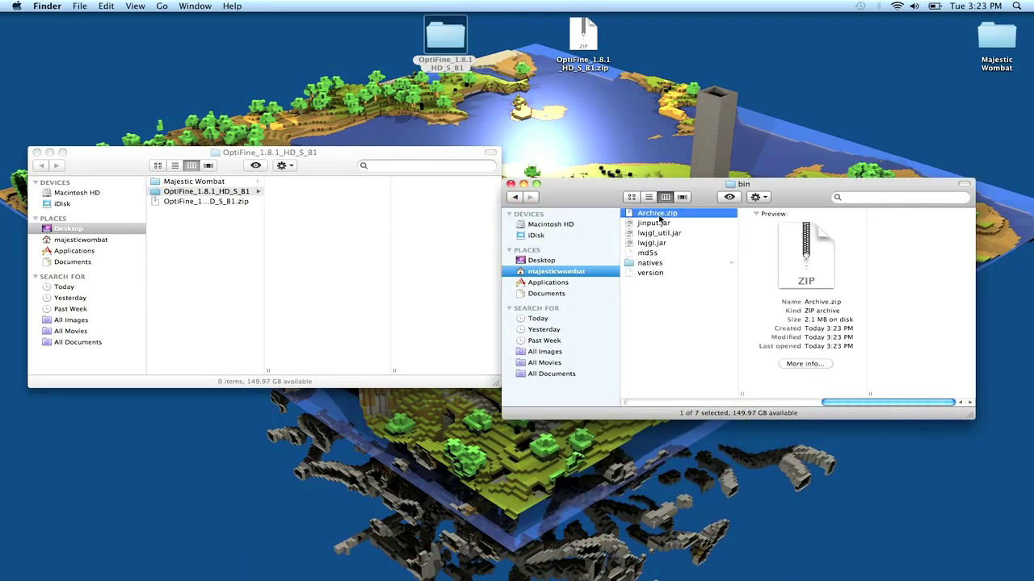
pyautogui.click(658, 214)
pyautogui.write('m')
pyautogui.write('ined')
pyautogui.write('raft')
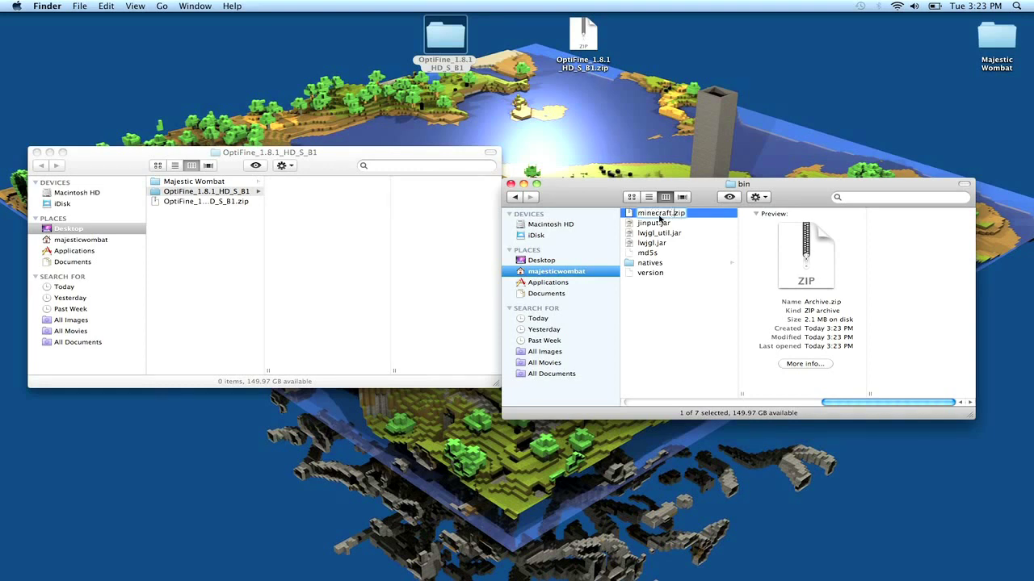
pyautogui.press('BackSpace')
pyautogui.press('BackSpace')
pyautogui.press('BackSpace')
pyautogui.write('jar')
pyautogui.press('Return')
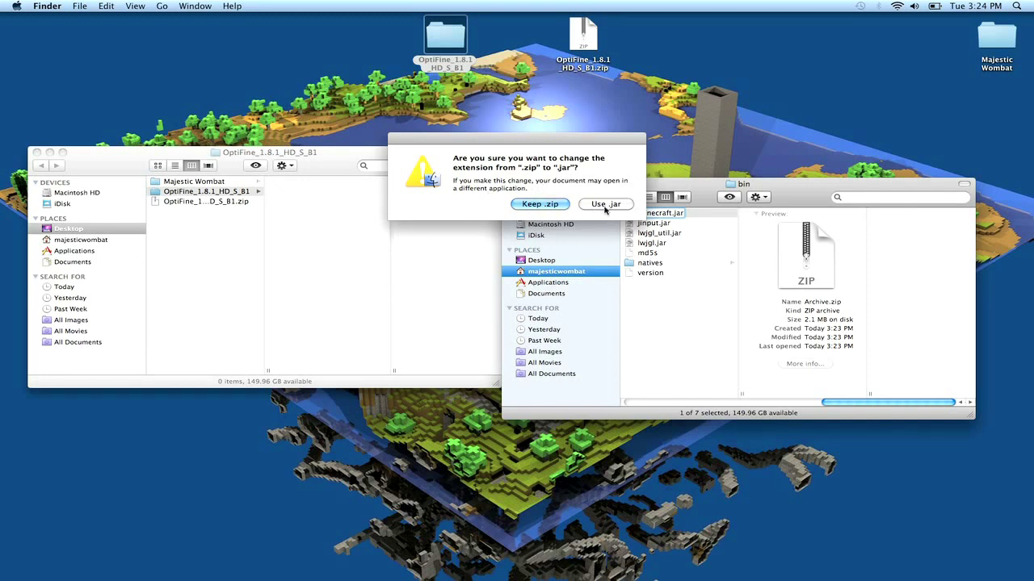
pyautogui.click(605, 204)
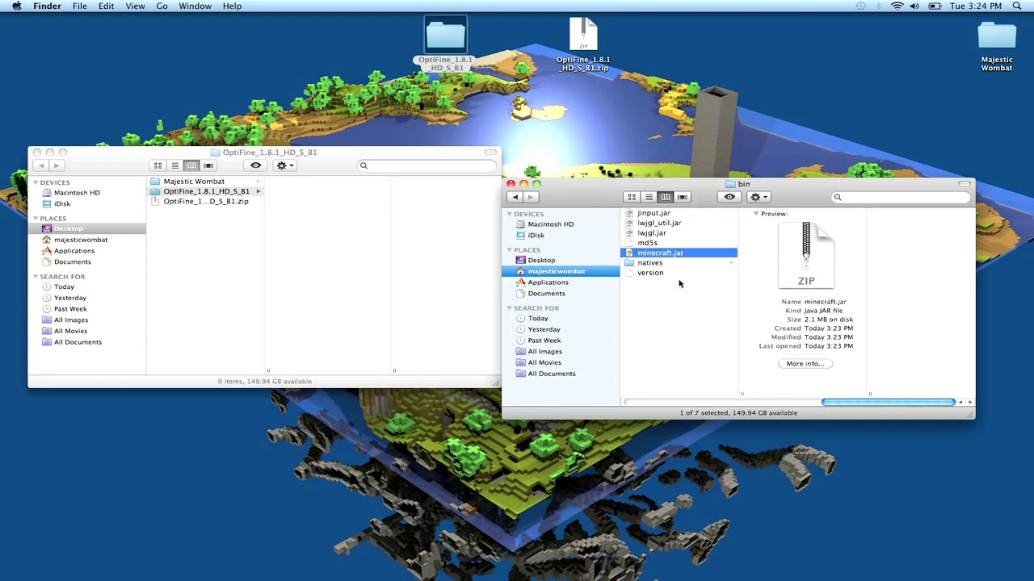
pyautogui.hscroll(-10, 676, 303)
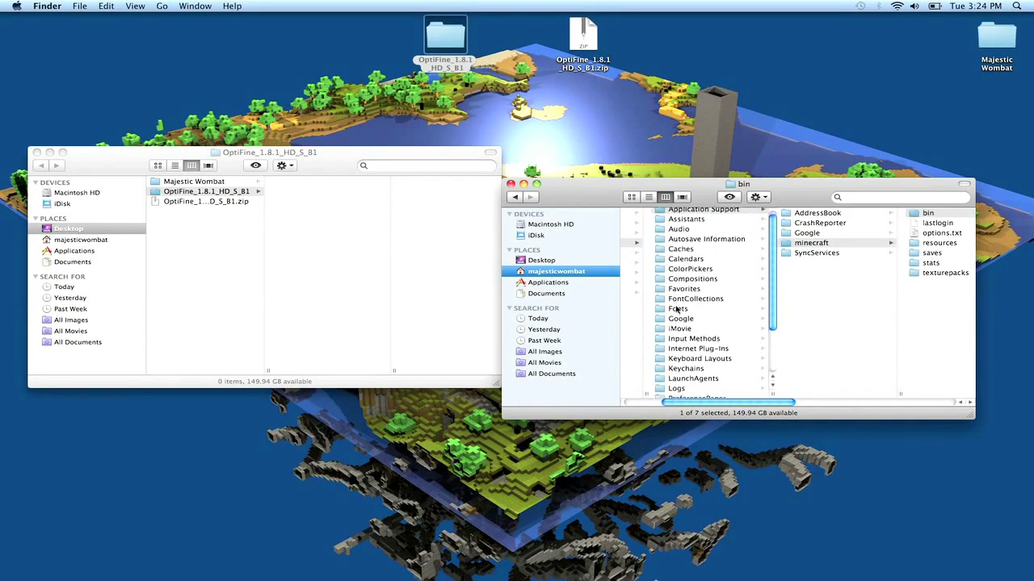
pyautogui.hscroll(-4, 677, 309)
pyautogui.scroll(2, 797, 323)
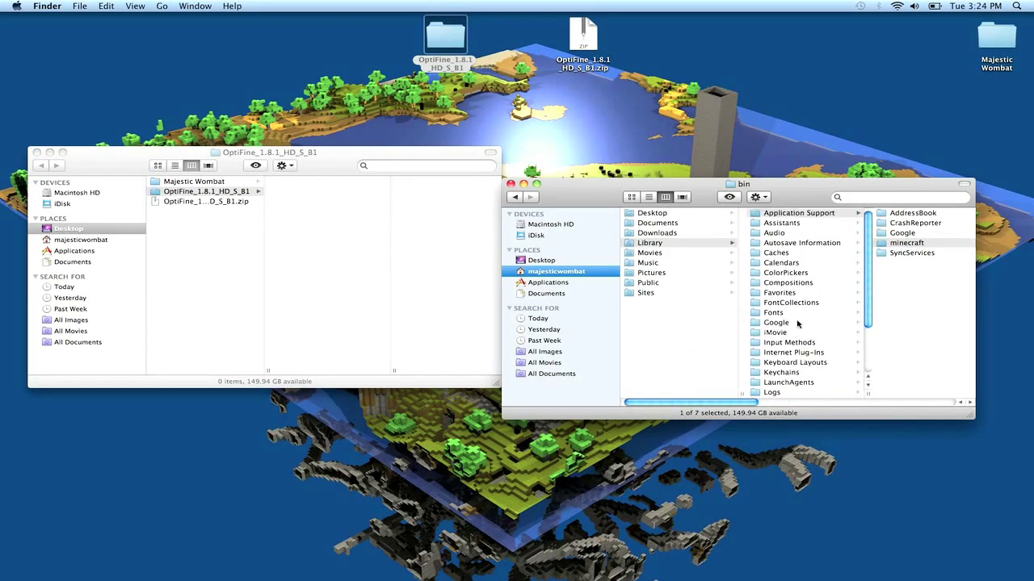
pyautogui.hscroll(5, 891, 297)
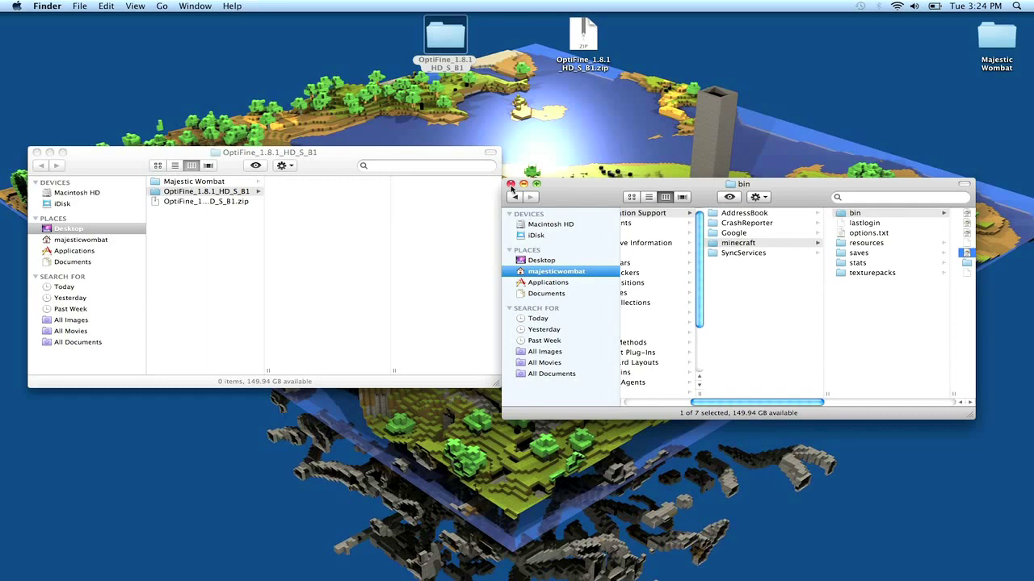
# Step: Close the emptied OptiFine_1.8.1_HD_S_B1 window and place its desktop folder directly beside OptiFine_1.8.1_HD_S_B1.zip
pyautogui.click(36, 152)
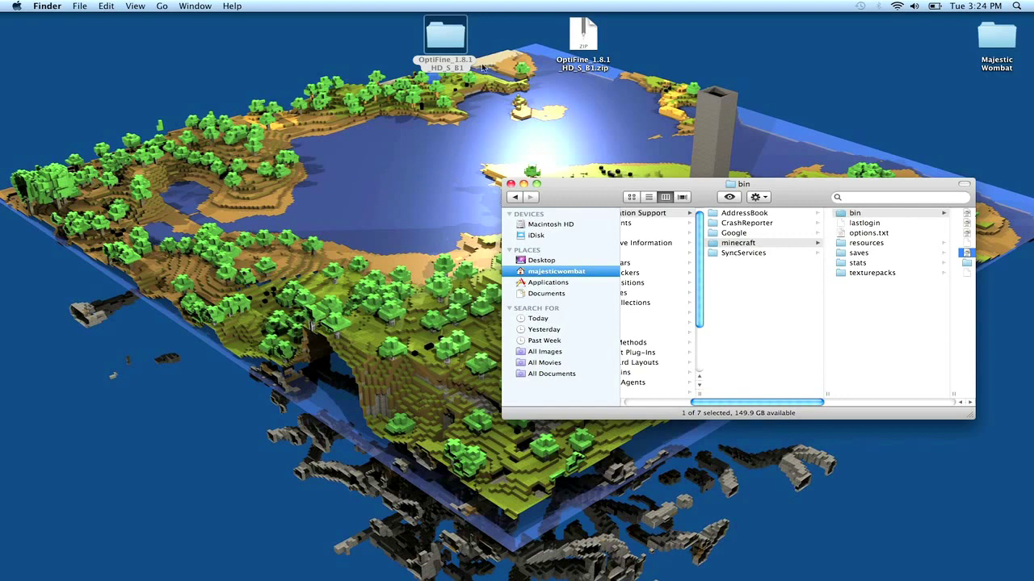
pyautogui.moveTo(454, 37); pyautogui.dragTo(527, 38)
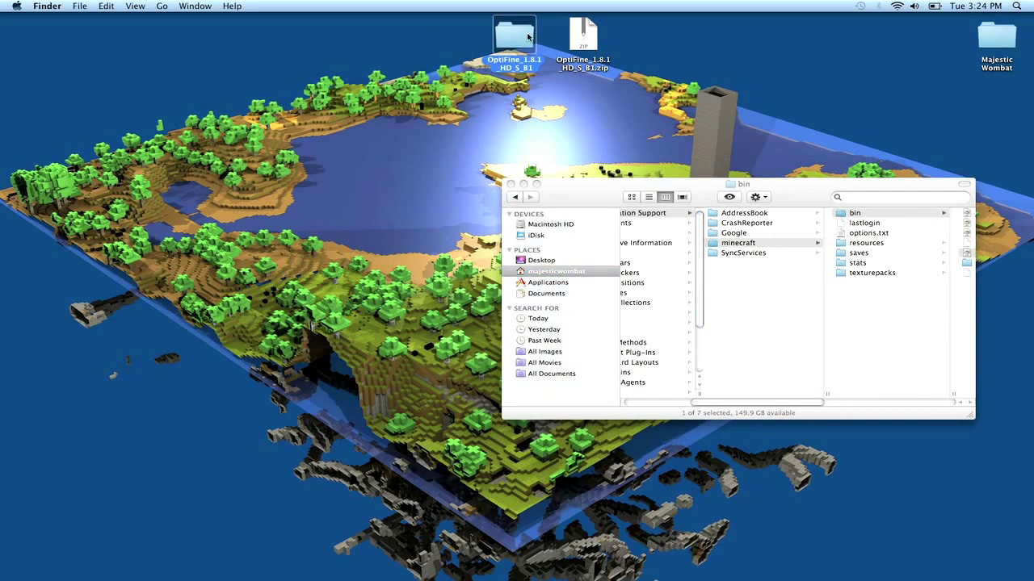
pyautogui.click(644, 68)
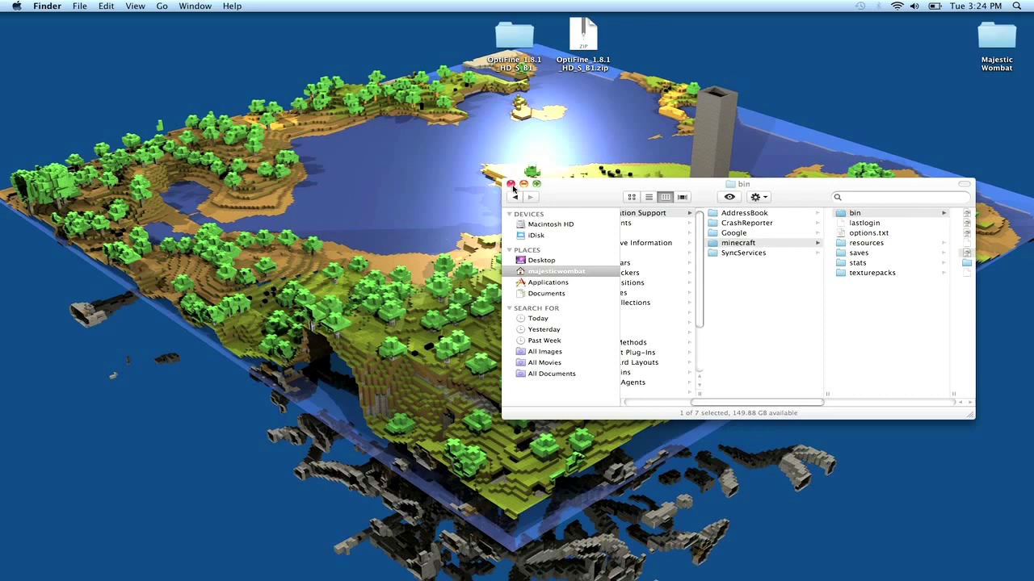
pyautogui.press('Right')
pyautogui.write('mi')
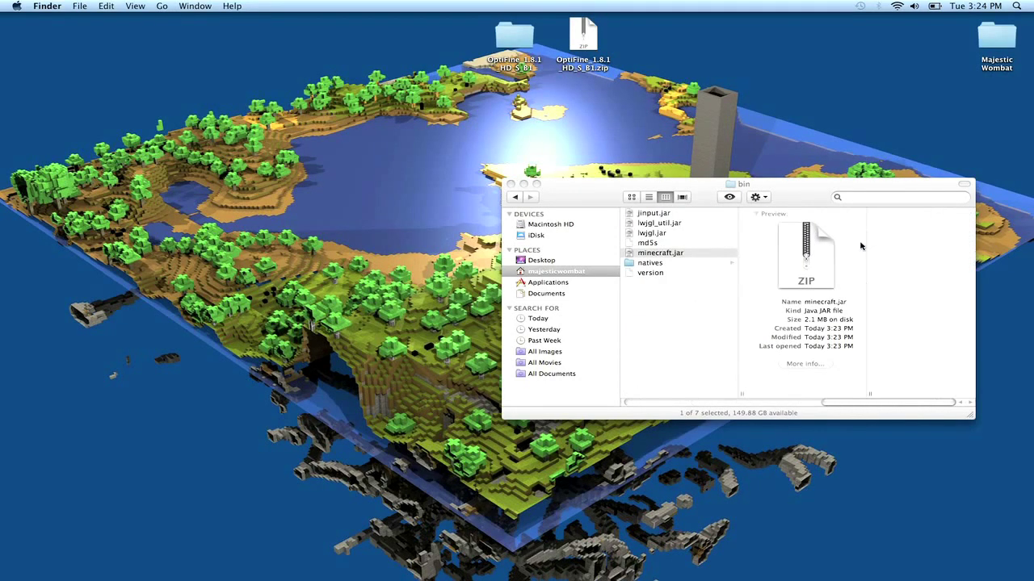
pyautogui.hscroll(-5, 861, 246)
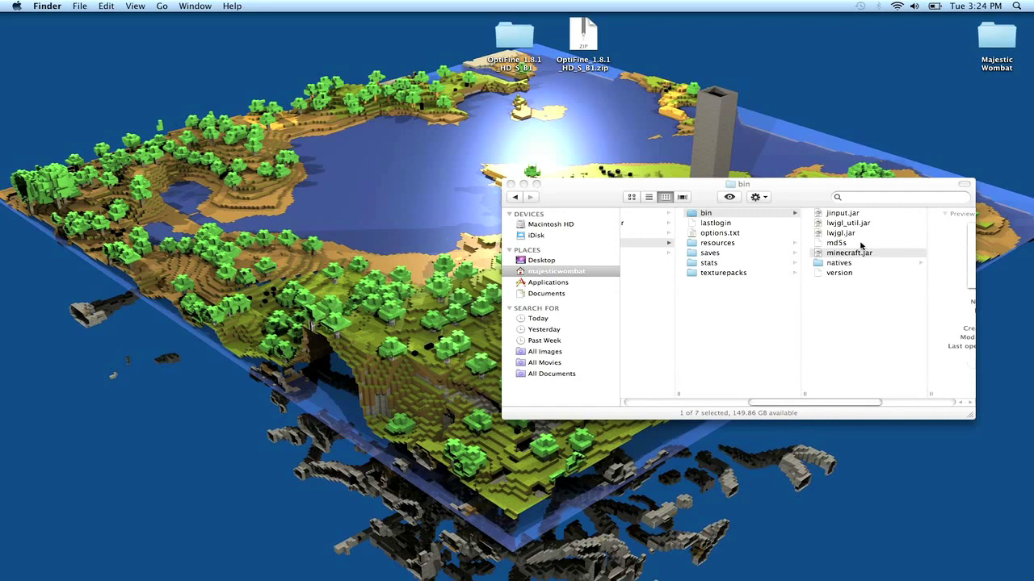
pyautogui.hscroll(-3, 860, 246)
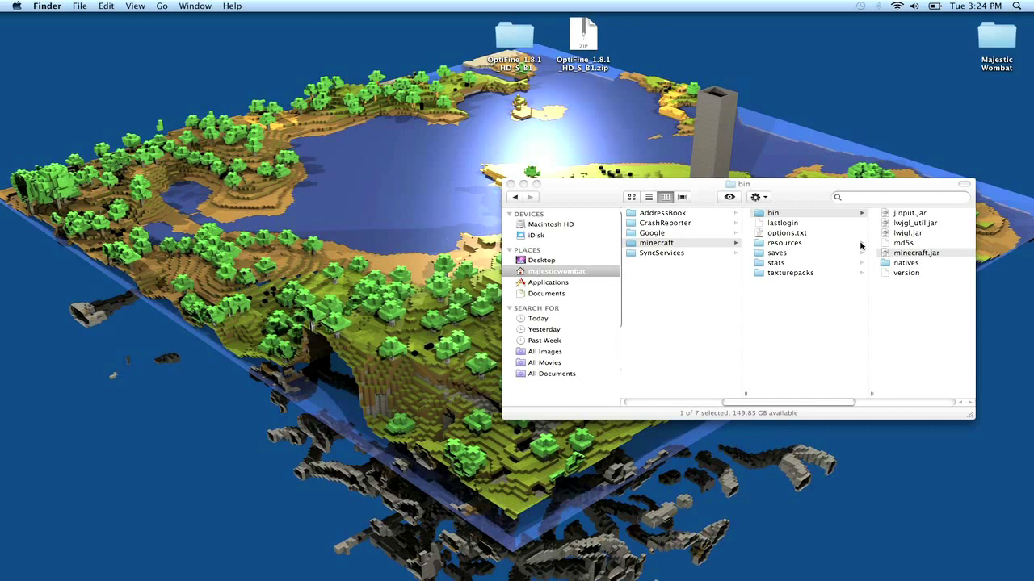
pyautogui.click(711, 192)
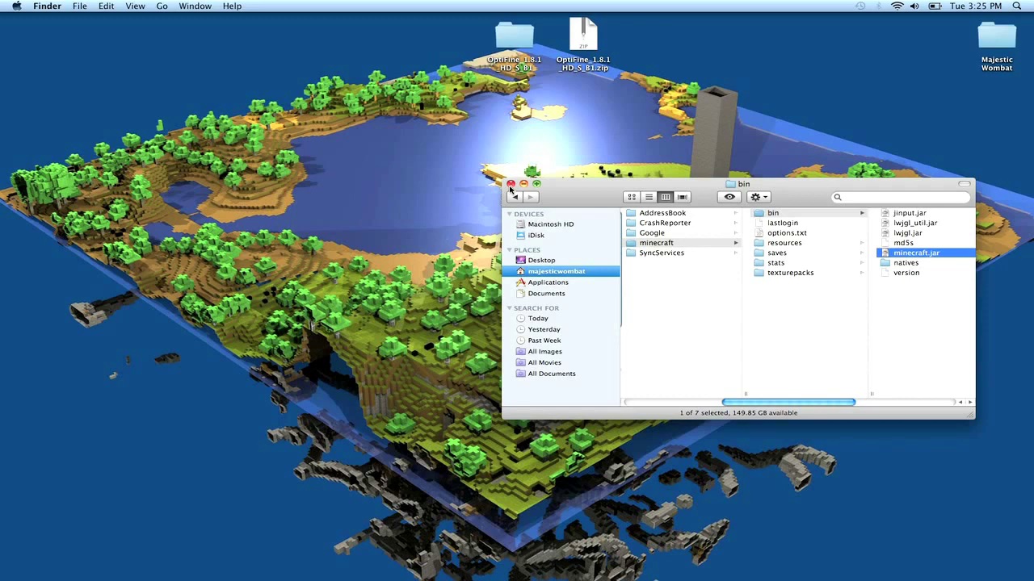
pyautogui.press('alt')
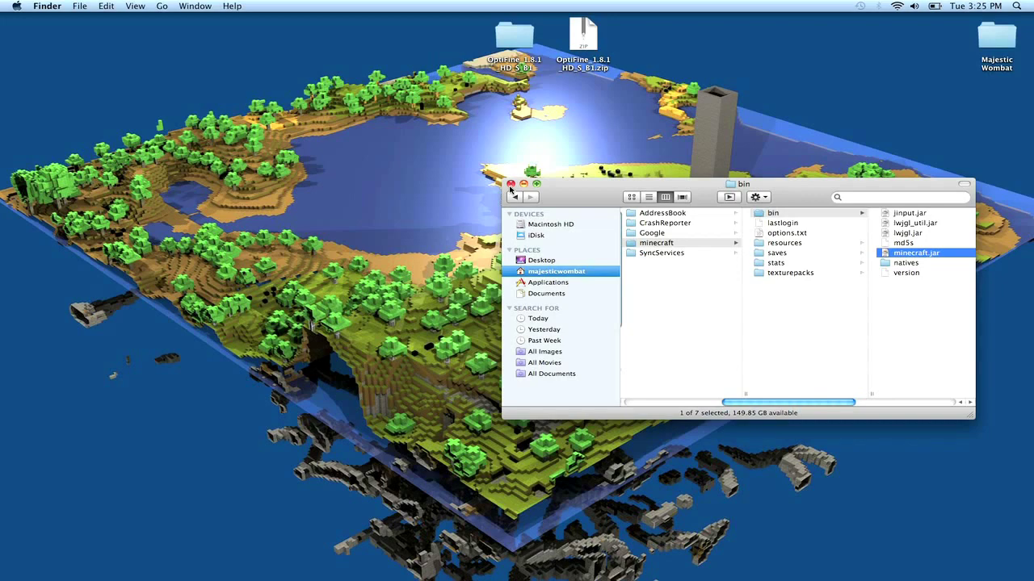